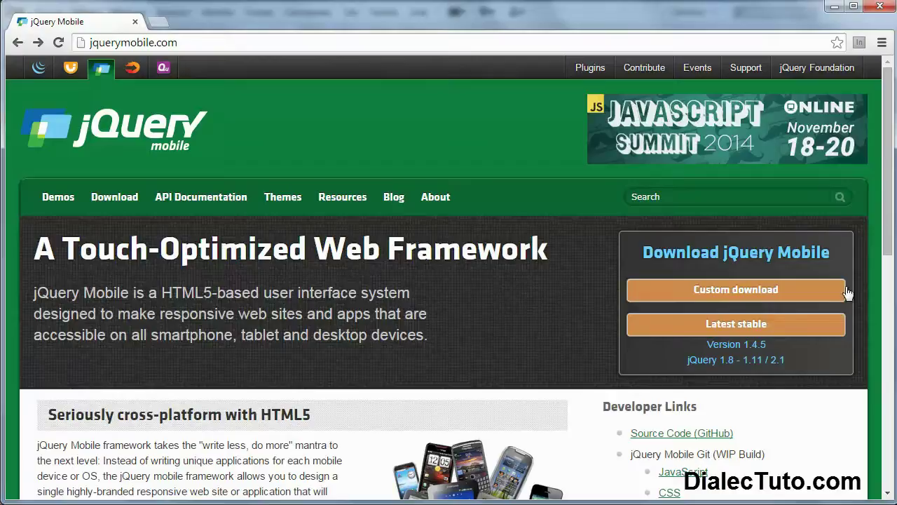
Switch to Dreamweaver and start a new document based on a sample page, opening the mobile application examples folder
drag(836, 256, 724, 256)
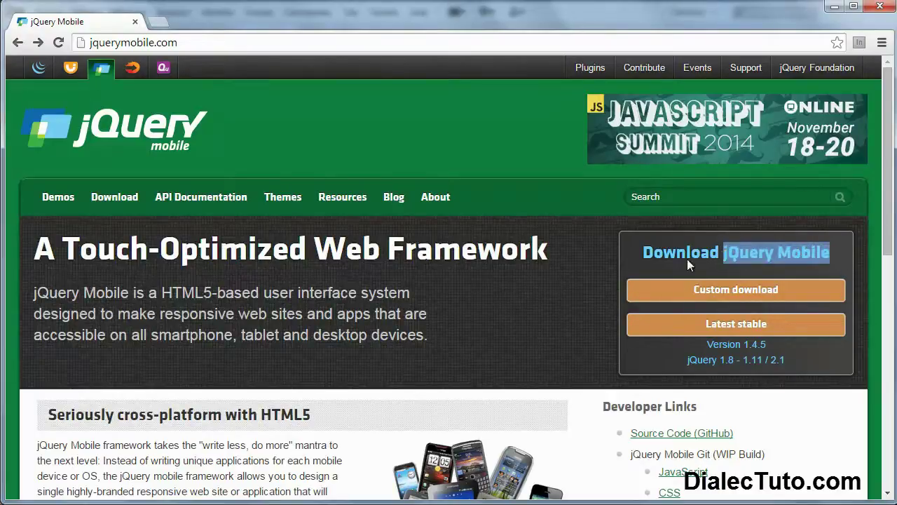
click(834, 6)
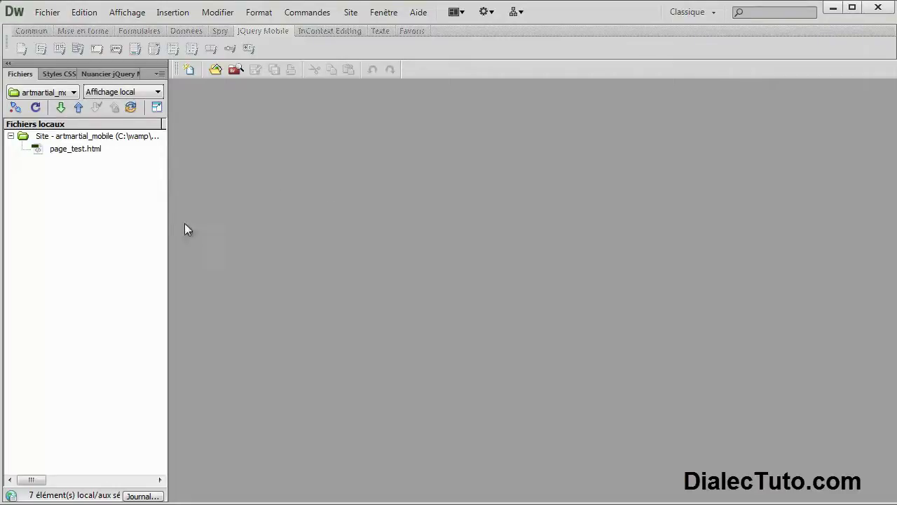
click(52, 16)
click(70, 25)
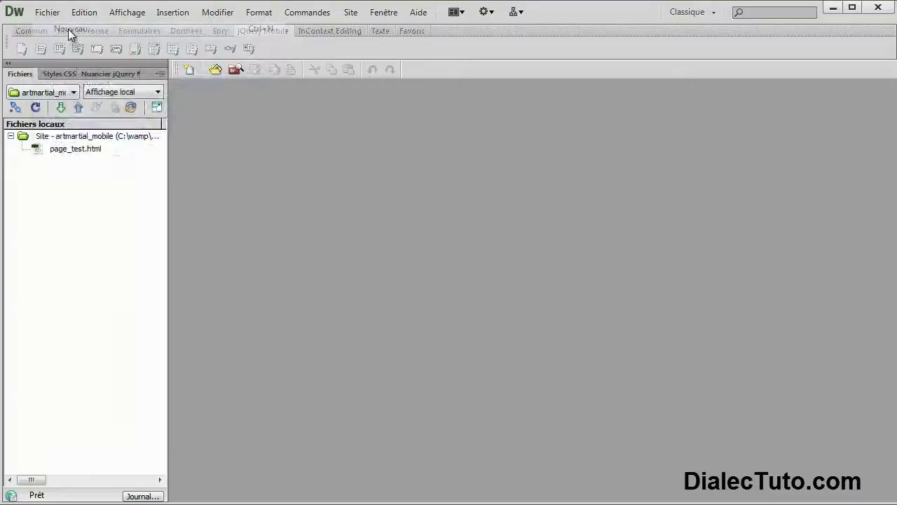
drag(155, 85, 309, 84)
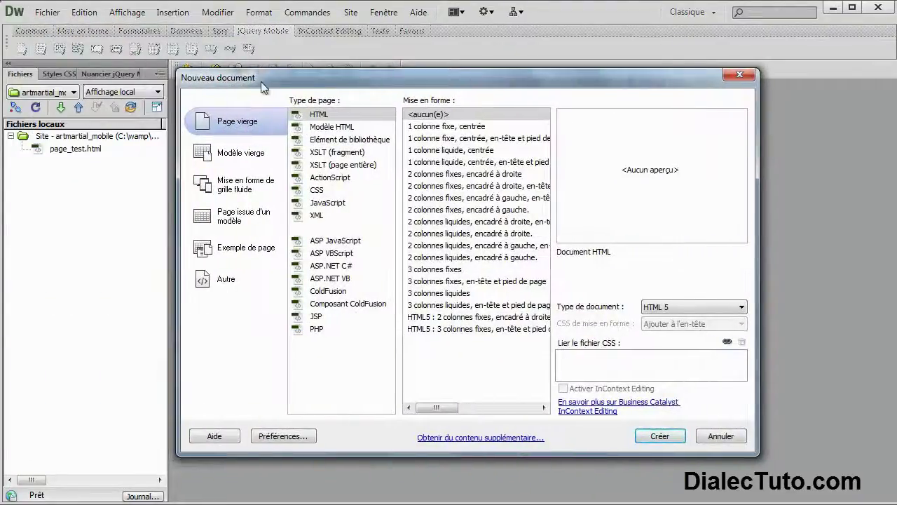
click(238, 253)
click(352, 129)
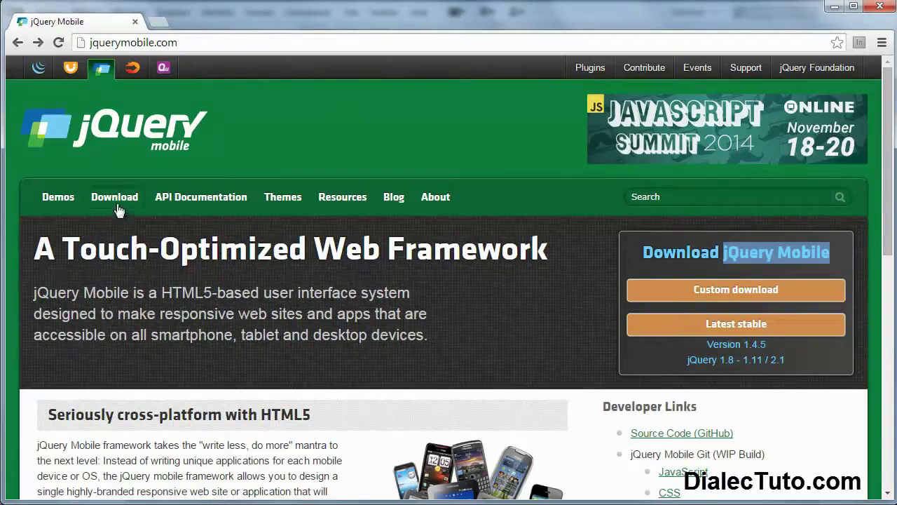
On the jQuery Mobile site, open the Download page and examine the latest stable version and its jQuery CDN section
click(118, 206)
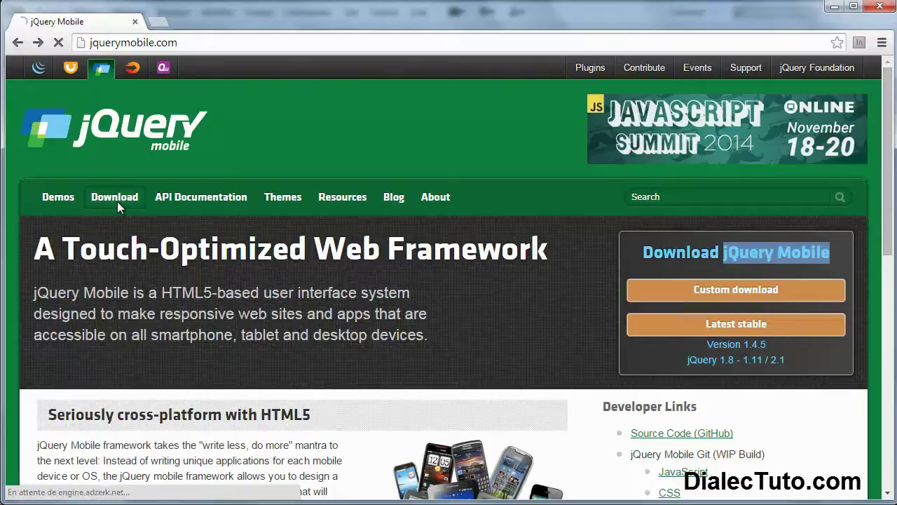
scroll(88, 300, down, 1)
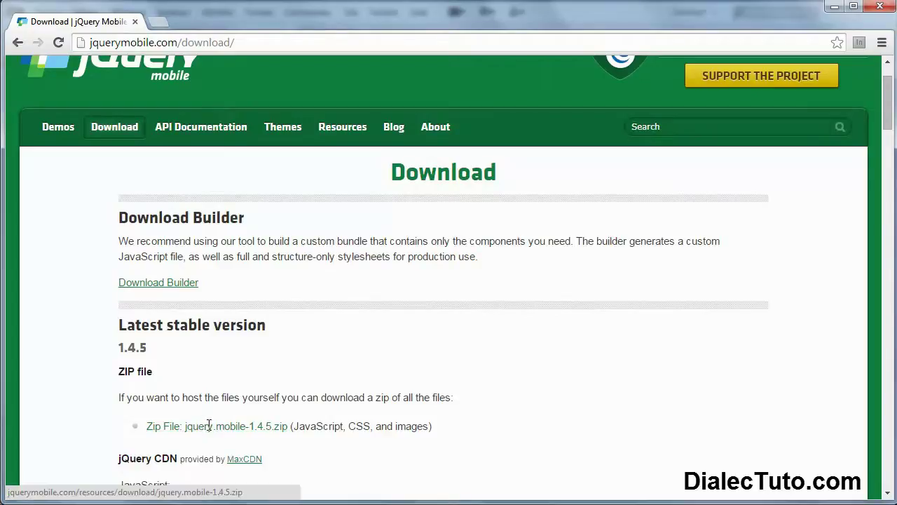
drag(269, 324, 118, 326)
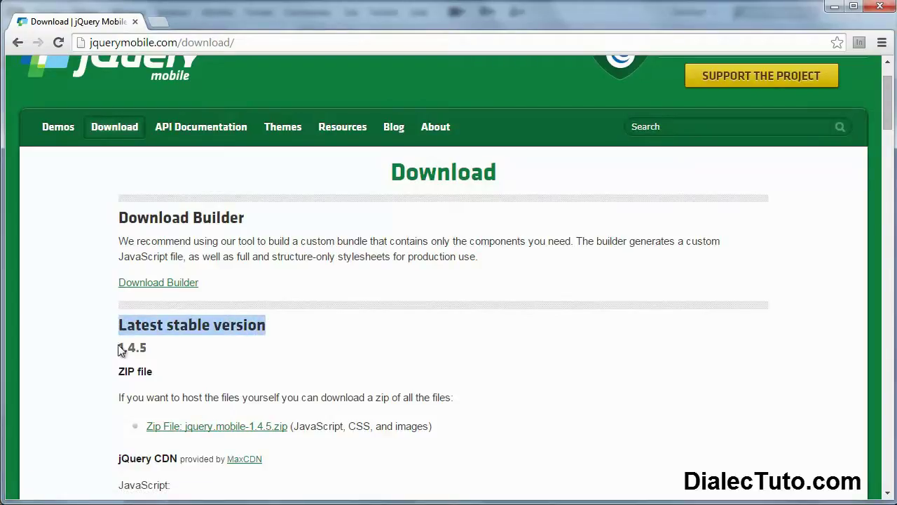
scroll(105, 368, down, 1)
drag(180, 388, 119, 389)
scroll(355, 294, down, 7)
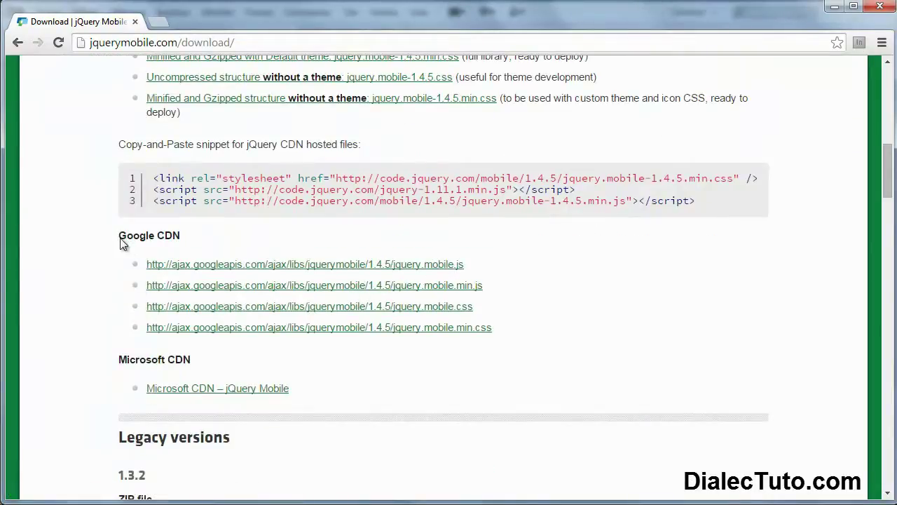
Examine the Google CDN and Microsoft CDN entries and compare their script and stylesheet URLs with the jQuery CDN snippet
drag(119, 236, 182, 237)
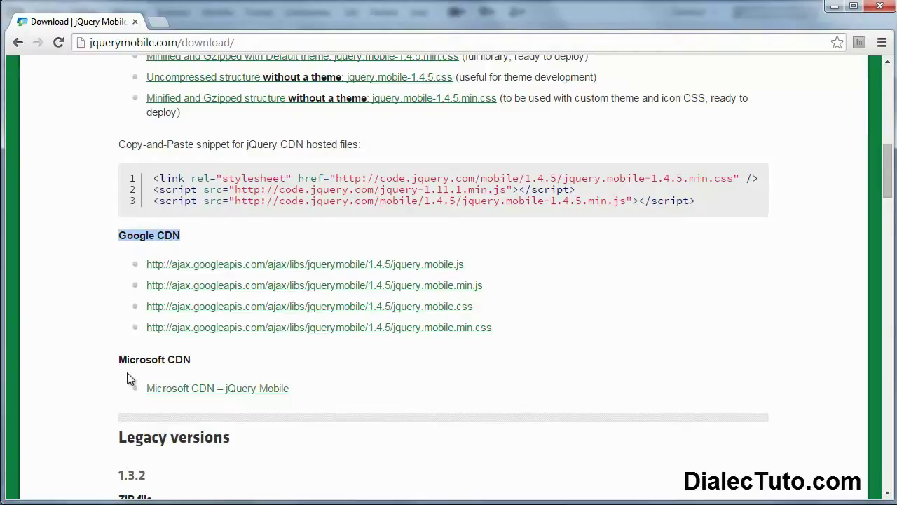
drag(120, 360, 186, 361)
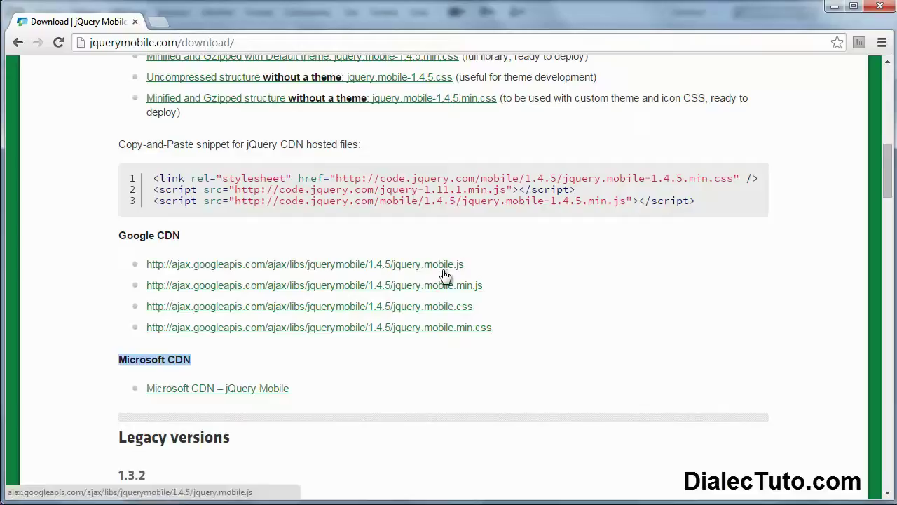
drag(482, 310, 393, 316)
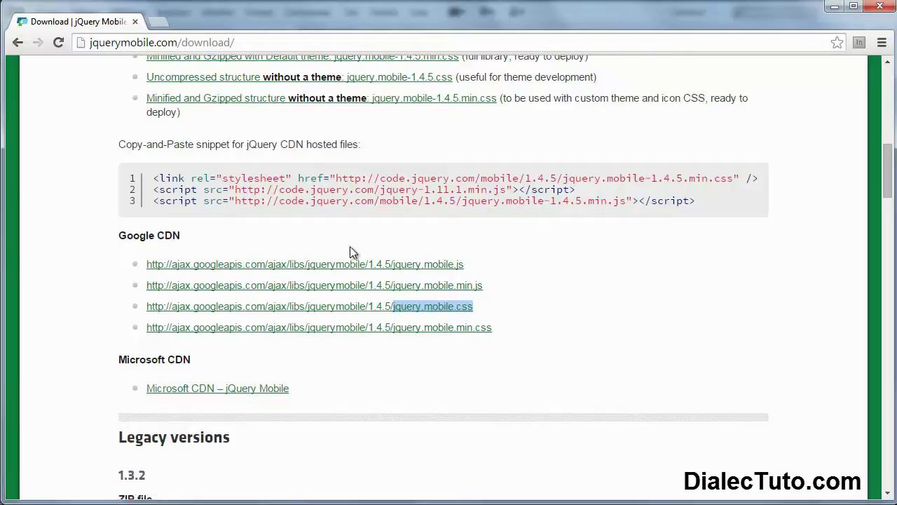
drag(481, 271, 145, 267)
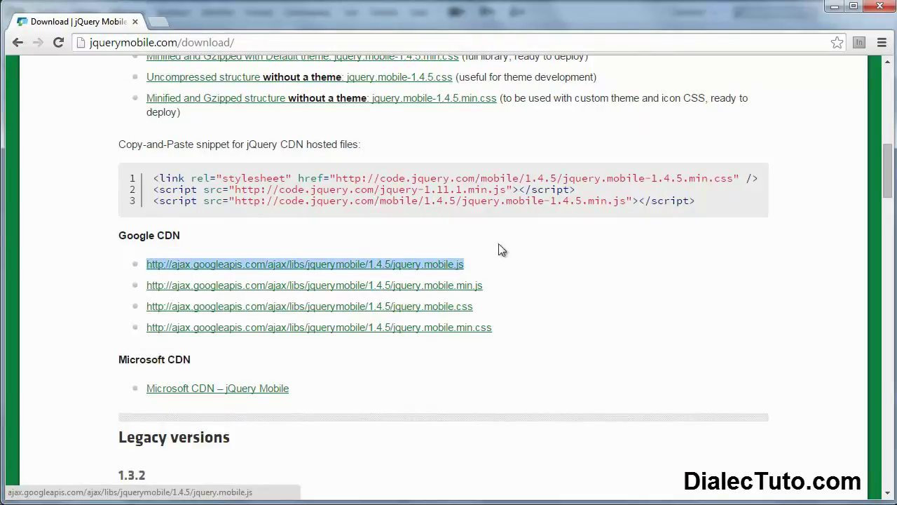
drag(507, 190, 235, 190)
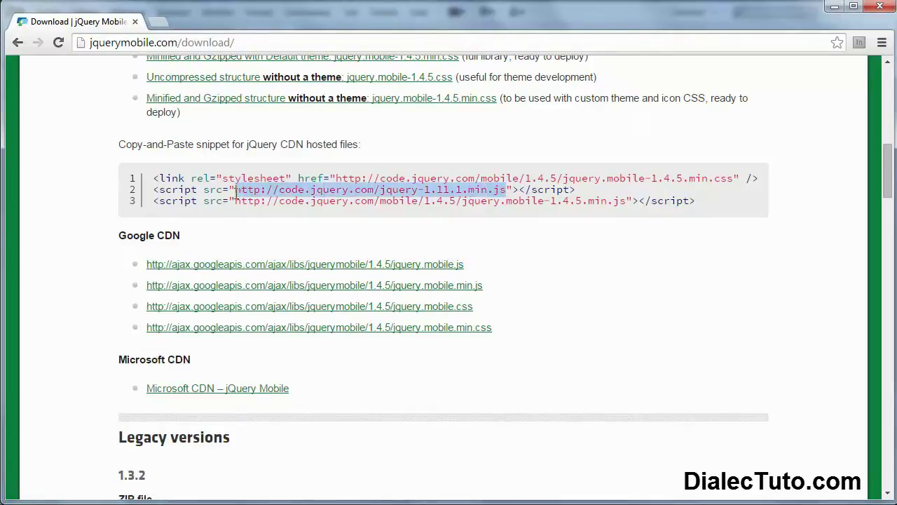
drag(701, 178, 729, 178)
drag(476, 310, 169, 317)
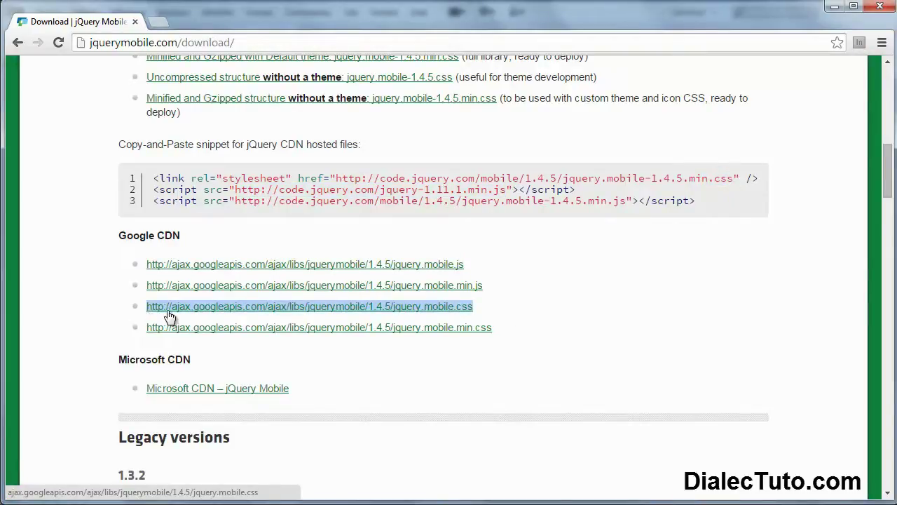
drag(734, 178, 335, 179)
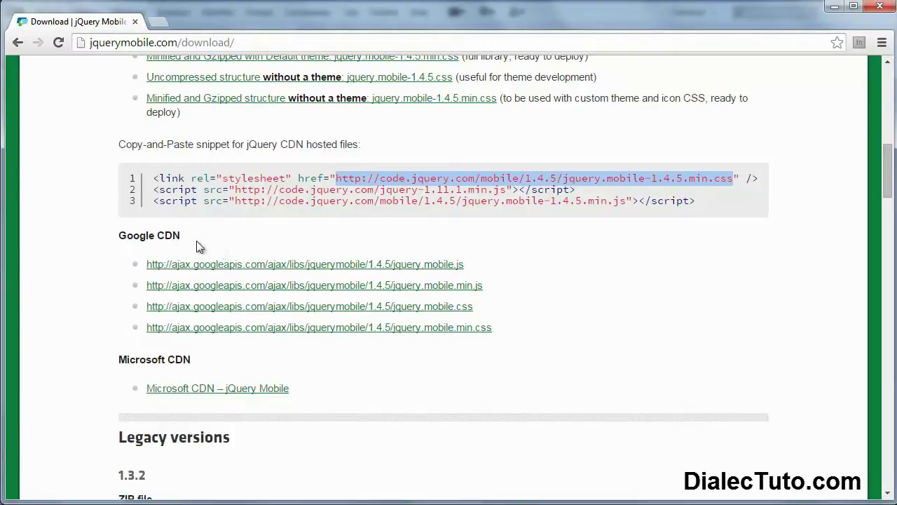
Return to Dreamweaver and create a new document from the "jQuery Mobile avec thème (Local)" sample page
click(834, 7)
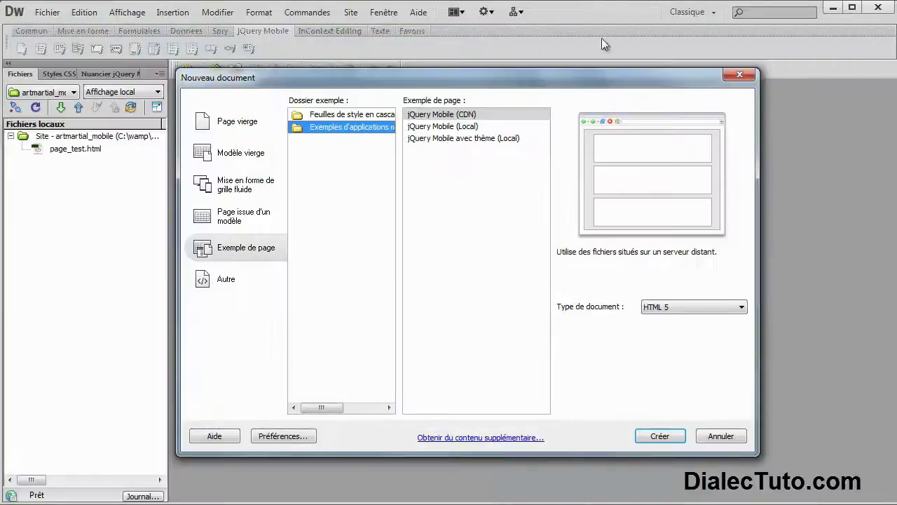
click(442, 130)
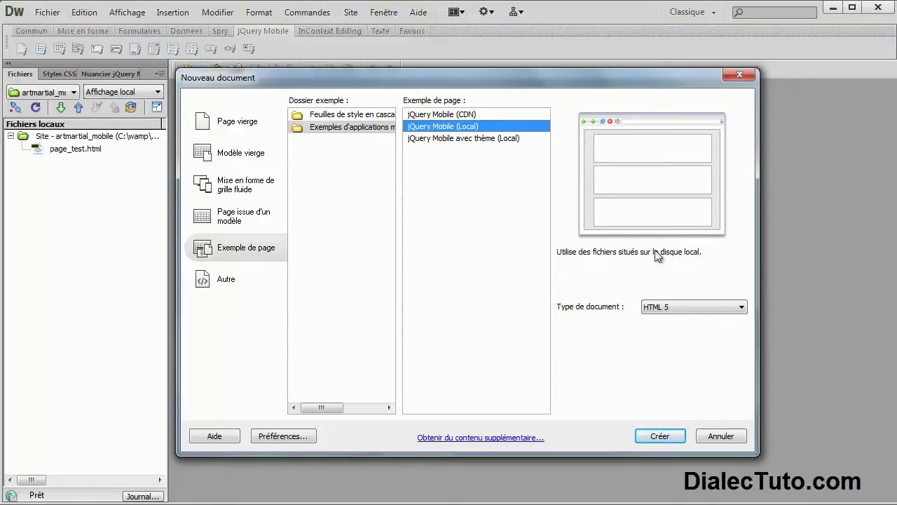
click(434, 140)
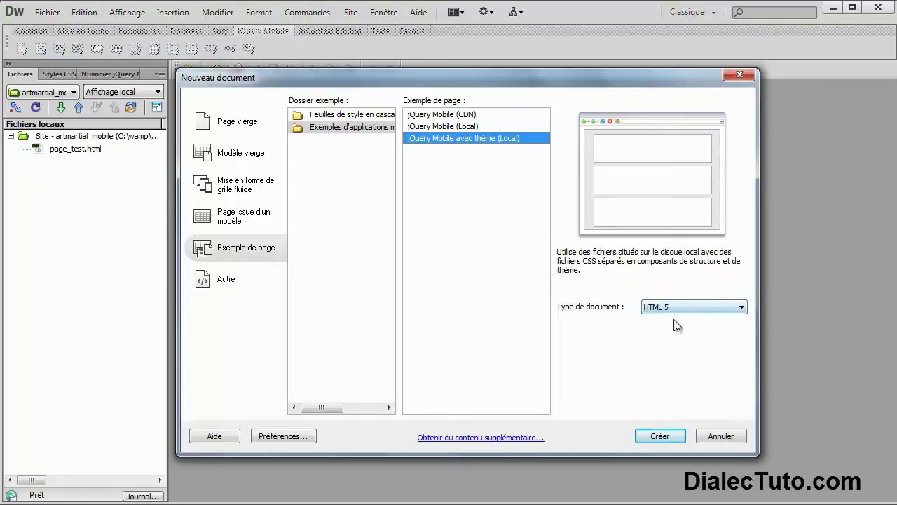
click(665, 435)
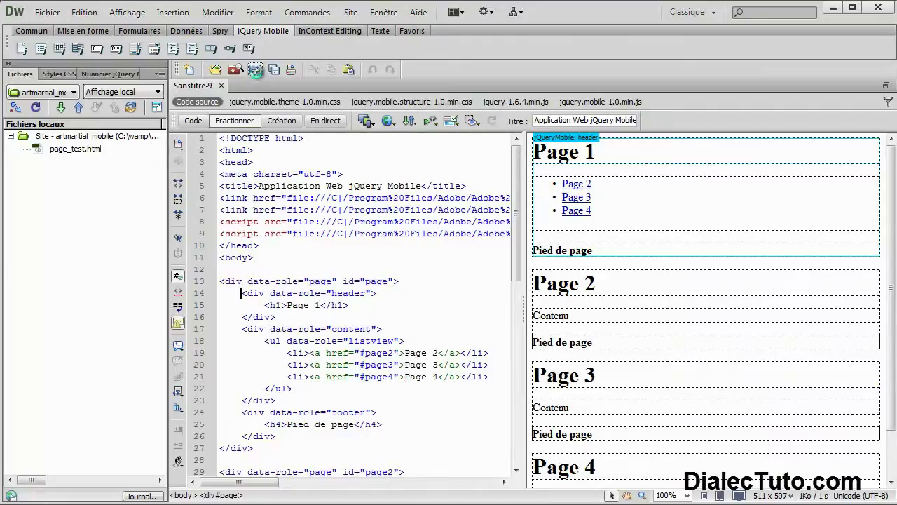
Save the new page as index in the artmartial_mobile site folder and copy its dependent files into the site
click(257, 70)
text(i)
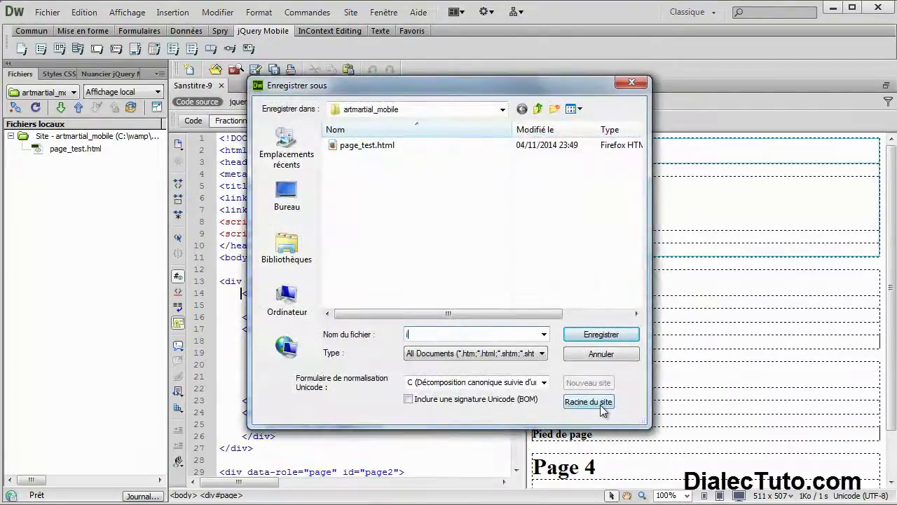
text(ndex)
click(599, 337)
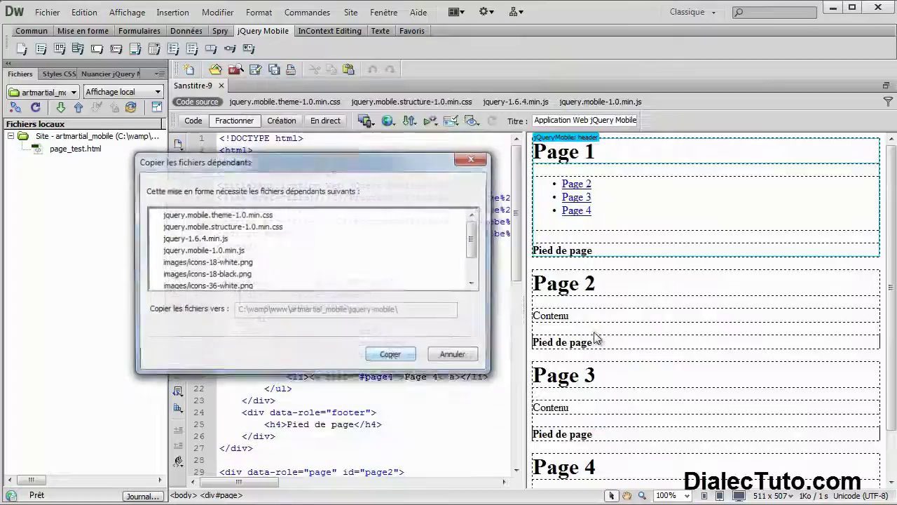
drag(269, 162, 354, 163)
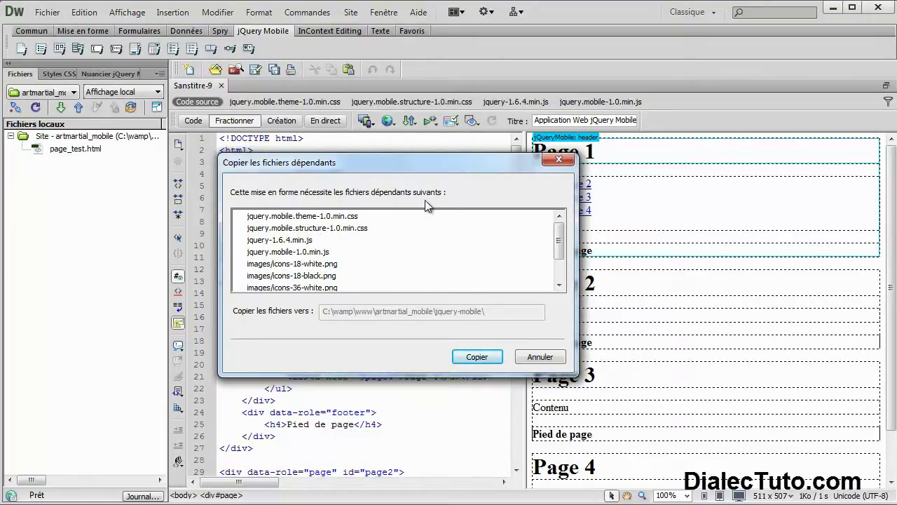
click(480, 357)
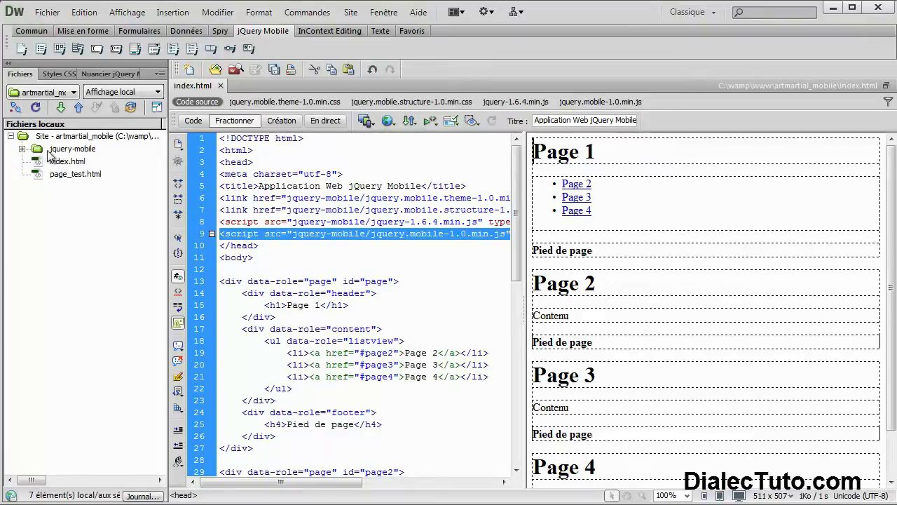
Expand the jquery-mobile folder in the site files and examine the copied images folder, stylesheets and scripts
click(22, 148)
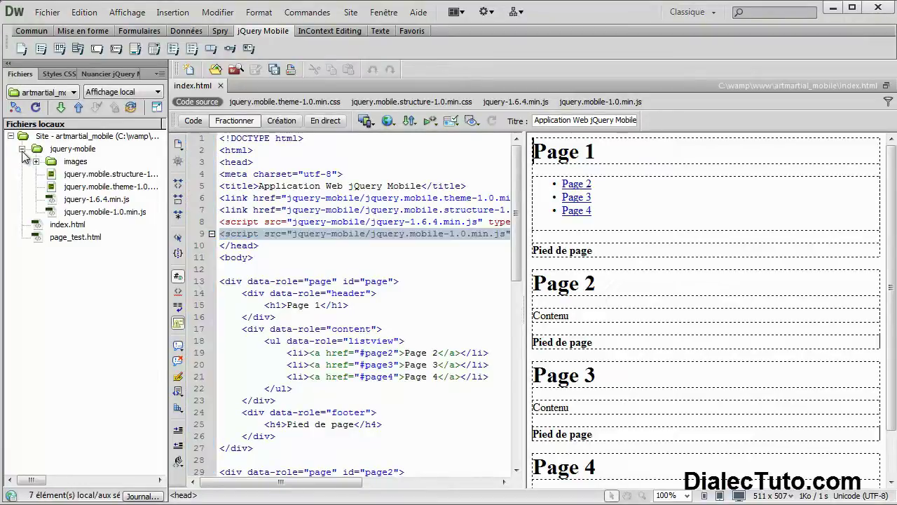
click(76, 163)
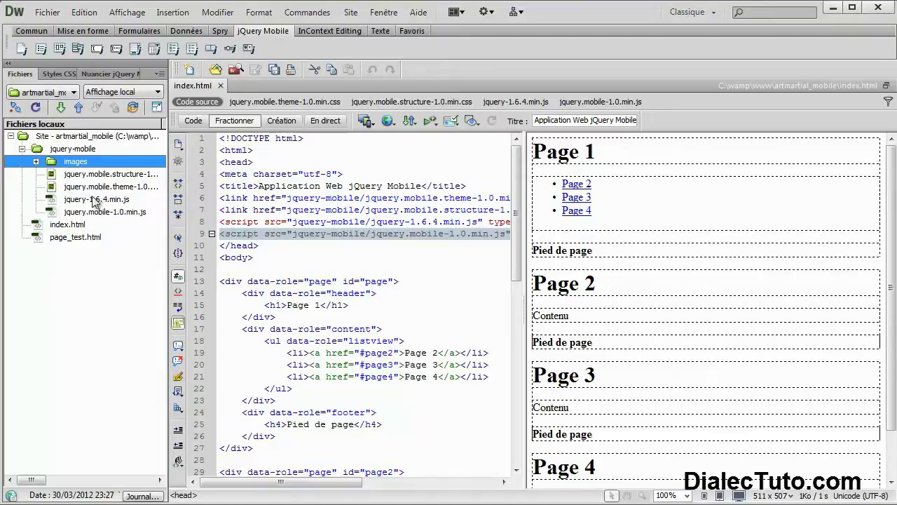
click(91, 201)
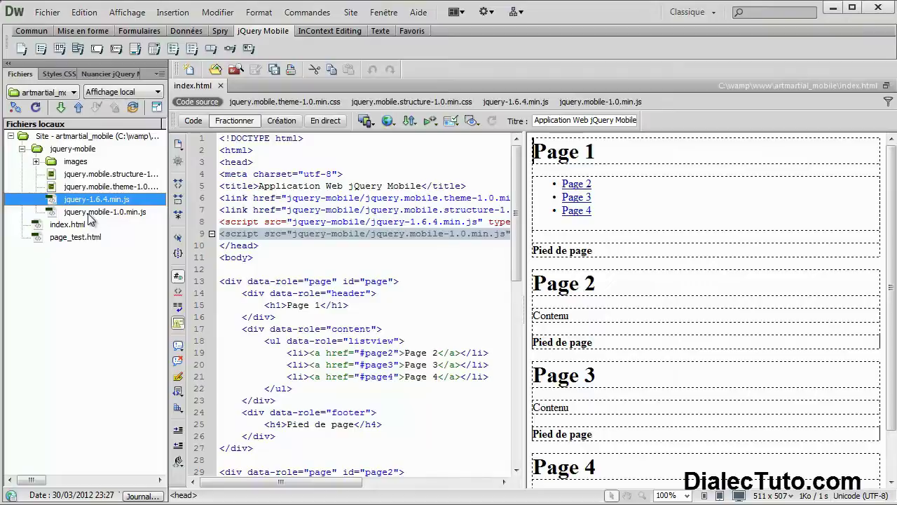
click(351, 253)
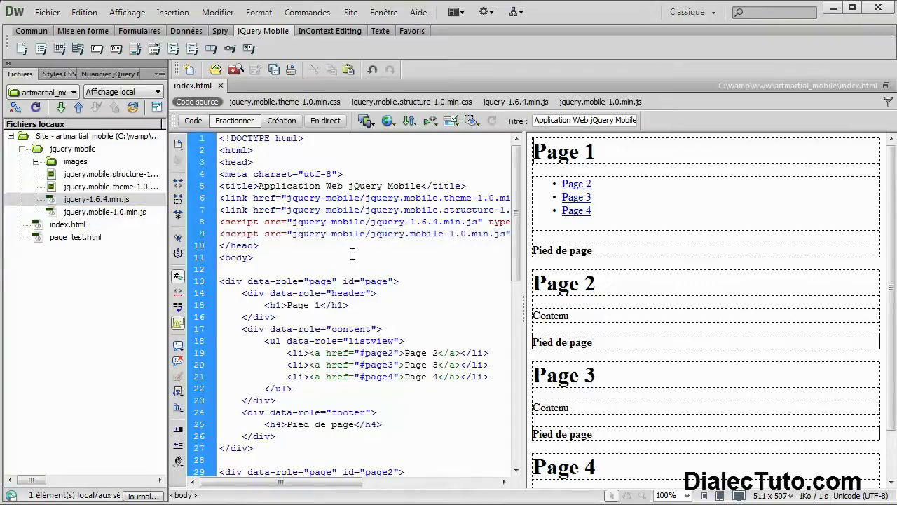
Render index.html in live view and set the preview size to 320 x 480 Smartphone
click(325, 121)
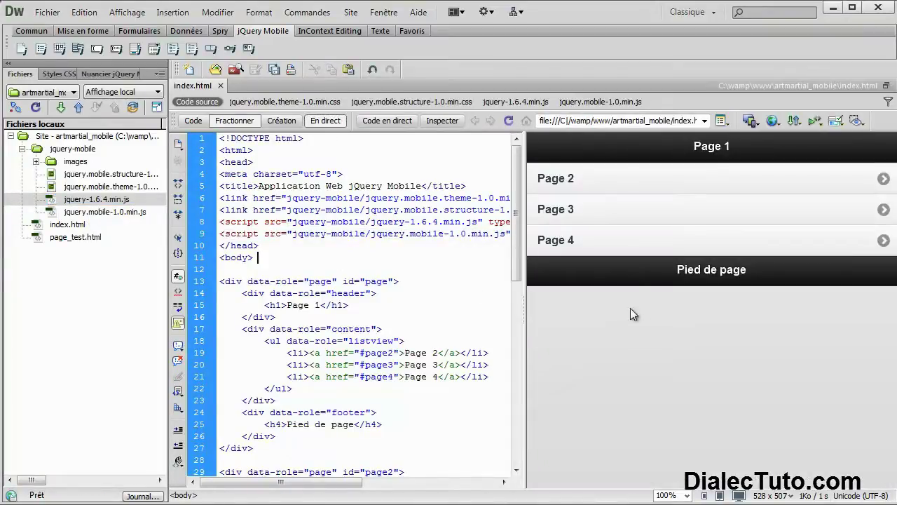
click(751, 125)
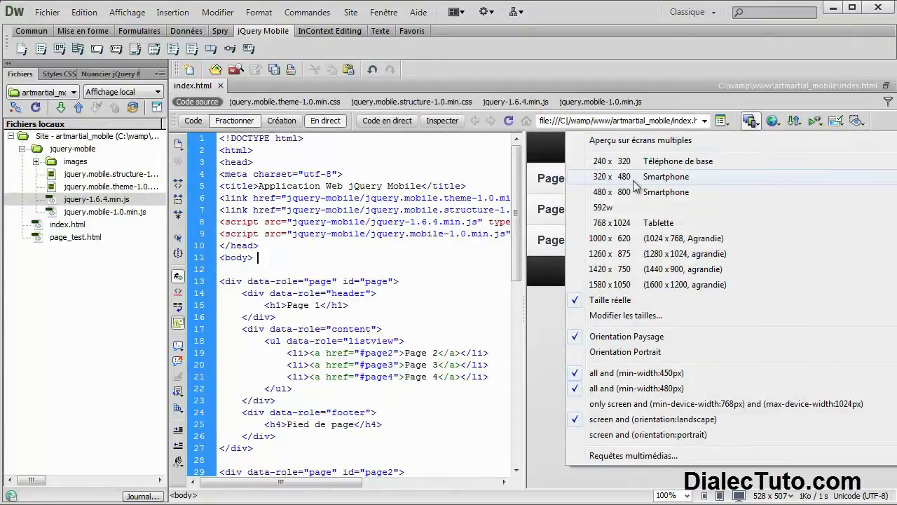
click(659, 181)
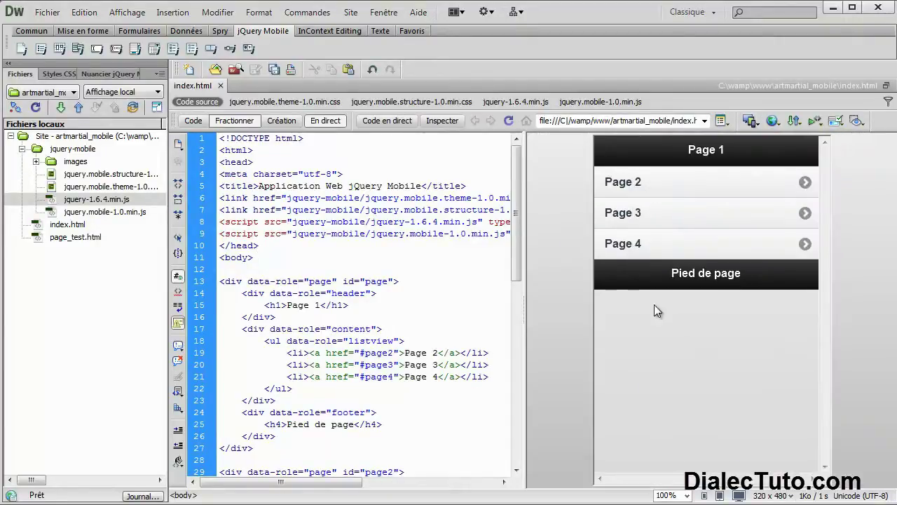
Test the Page 2 and Page 3 links in the live preview, going back to Page 1 between them
click(645, 189)
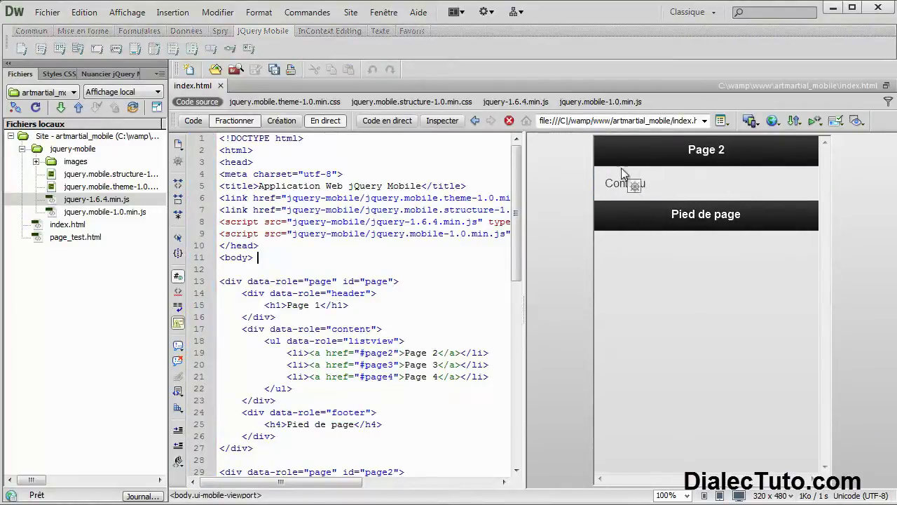
click(474, 122)
click(633, 215)
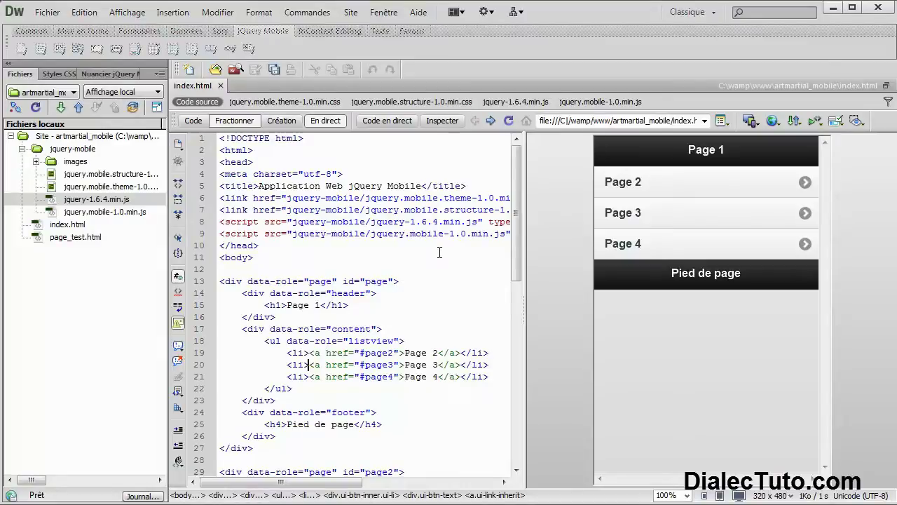
Minimize Dreamweaver and open the "Site jQuery mobile" folder on the desktop
click(830, 7)
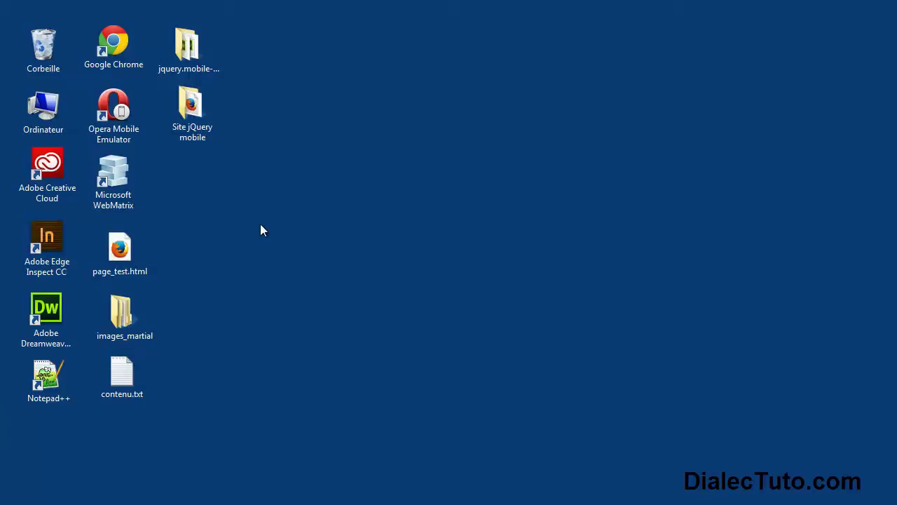
double_click(189, 136)
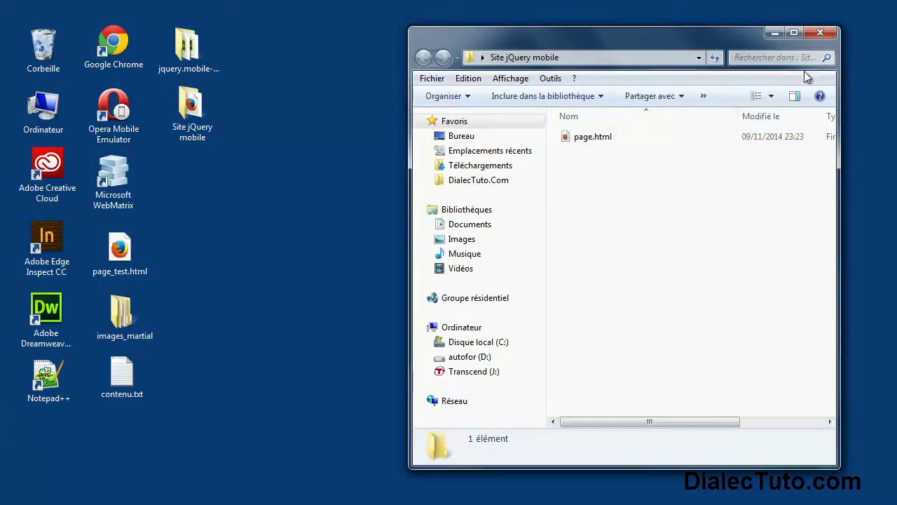
Close the site folder window and return to the jQuery Mobile home page in Chrome
click(819, 33)
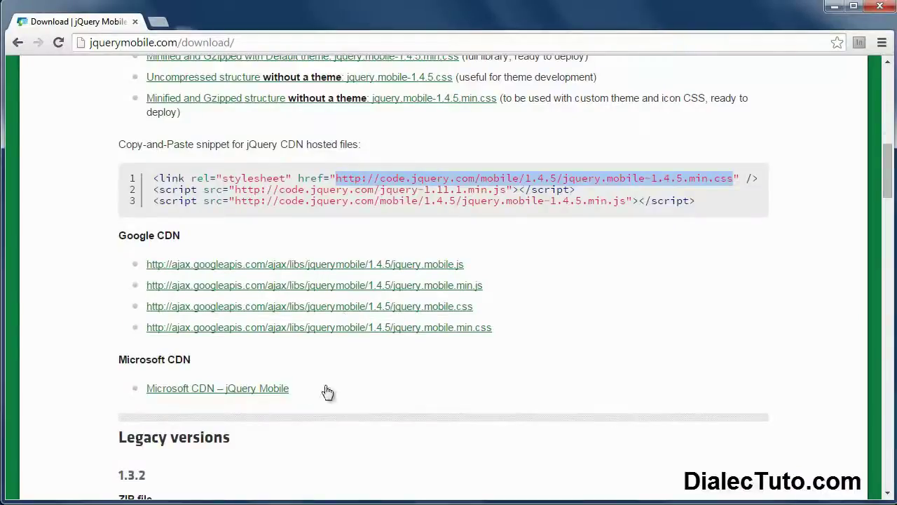
scroll(327, 391, up, 3)
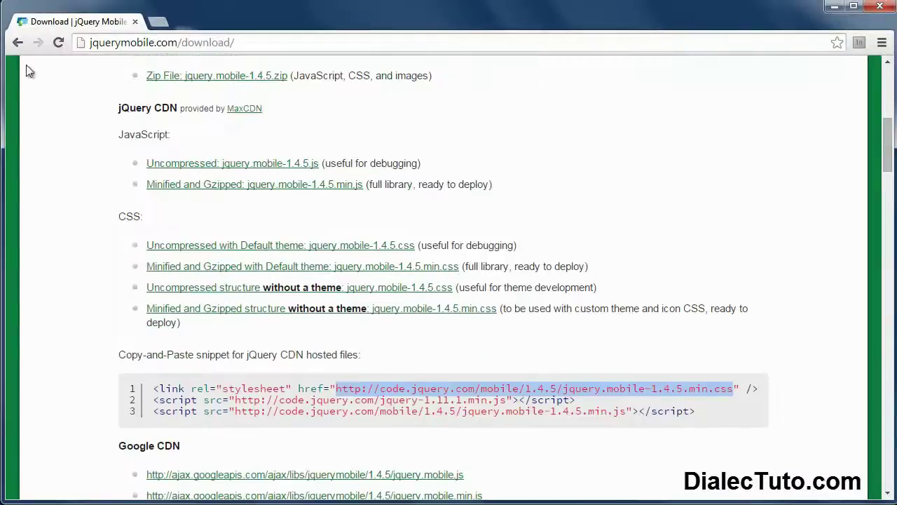
click(18, 43)
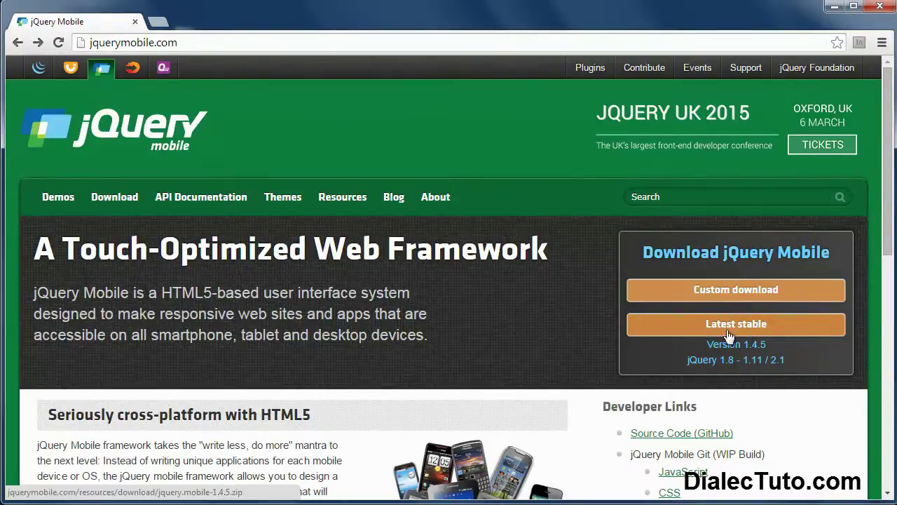
Examine the jQuery Mobile and compatible jQuery versions under Latest stable, and open its download's save dialog without saving
drag(768, 344, 704, 347)
drag(685, 362, 750, 362)
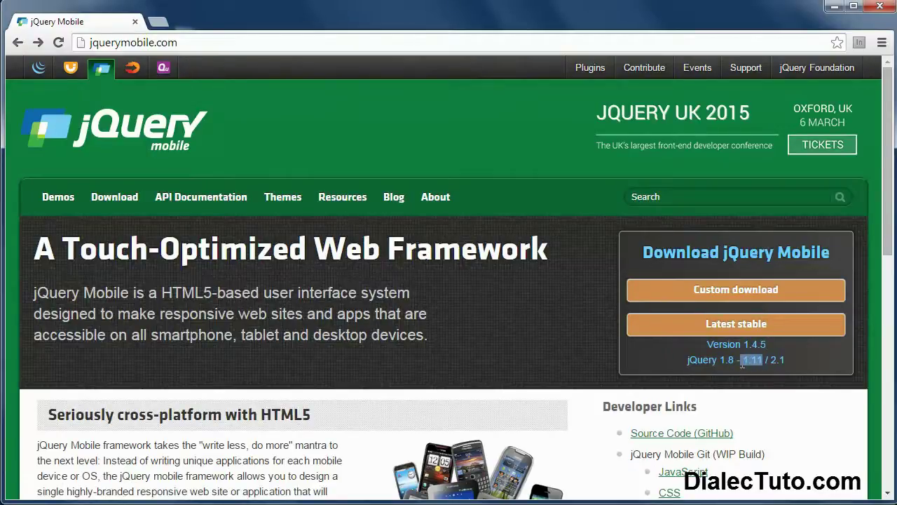
drag(786, 361, 770, 362)
drag(688, 360, 715, 361)
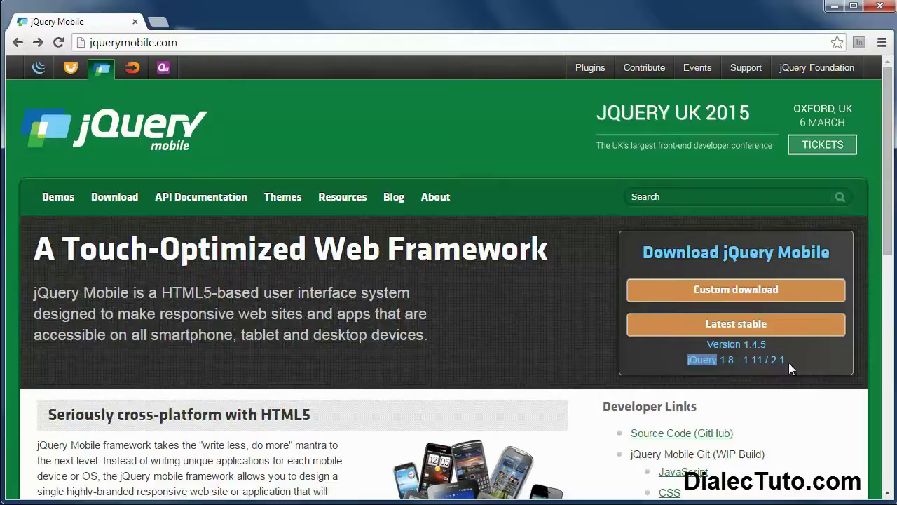
drag(707, 344, 768, 345)
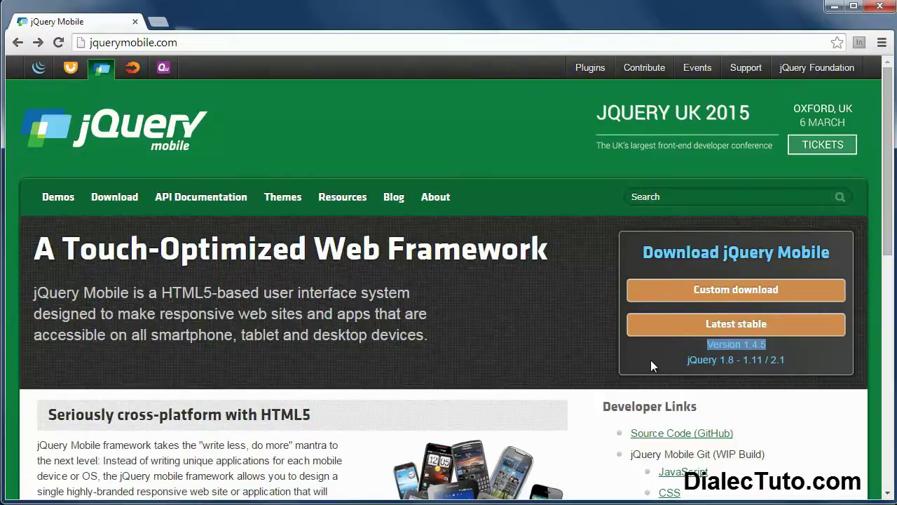
drag(791, 360, 686, 361)
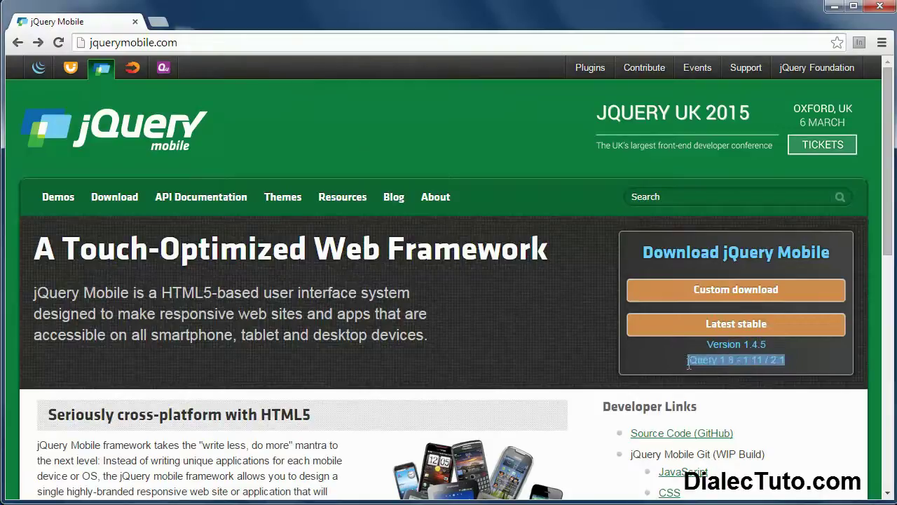
click(639, 358)
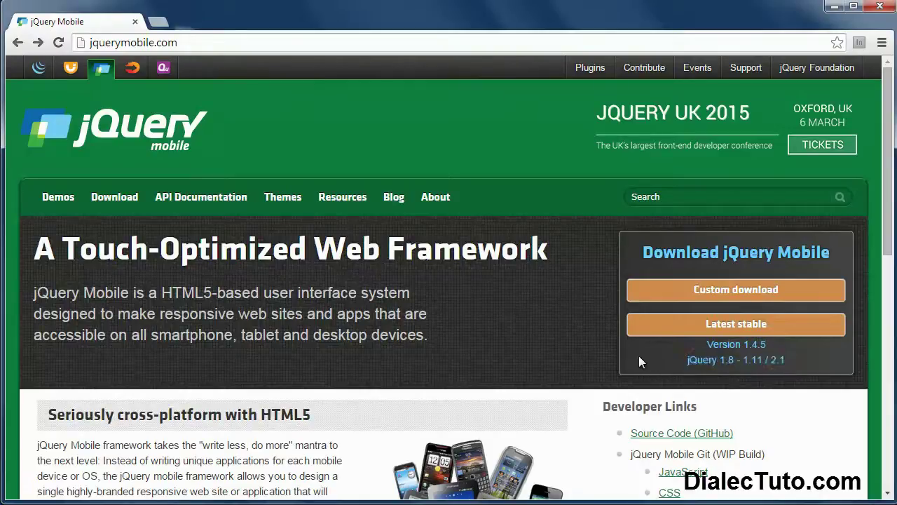
click(726, 324)
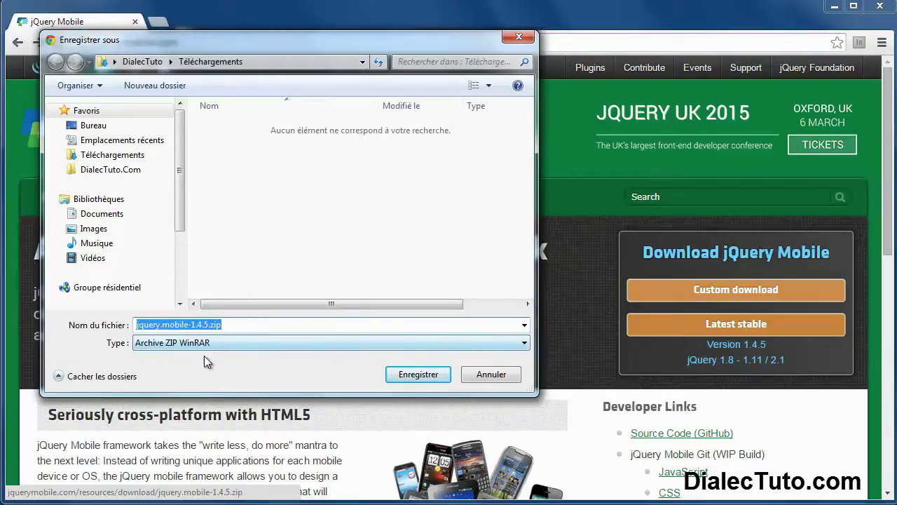
click(491, 374)
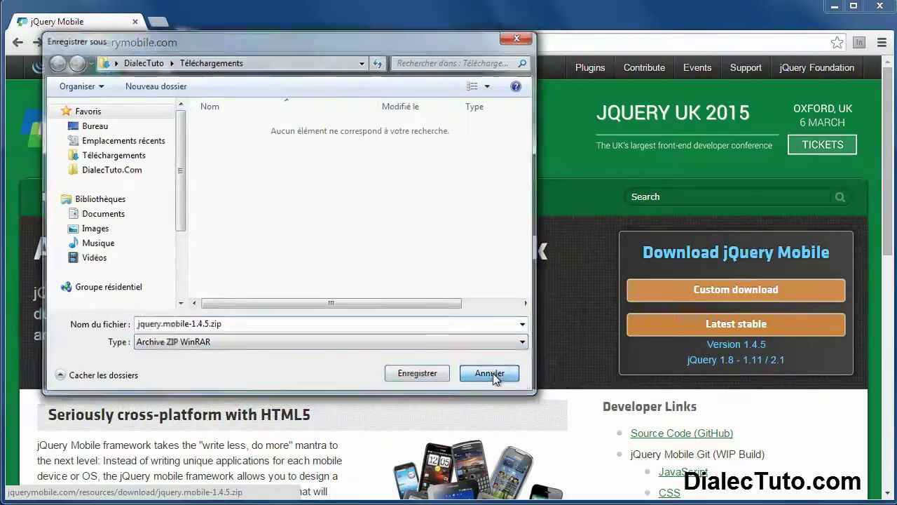
Minimize Chrome and open the jquery.mobile-1.4.5 and "Site jQuery mobile" desktop folders side by side
click(835, 7)
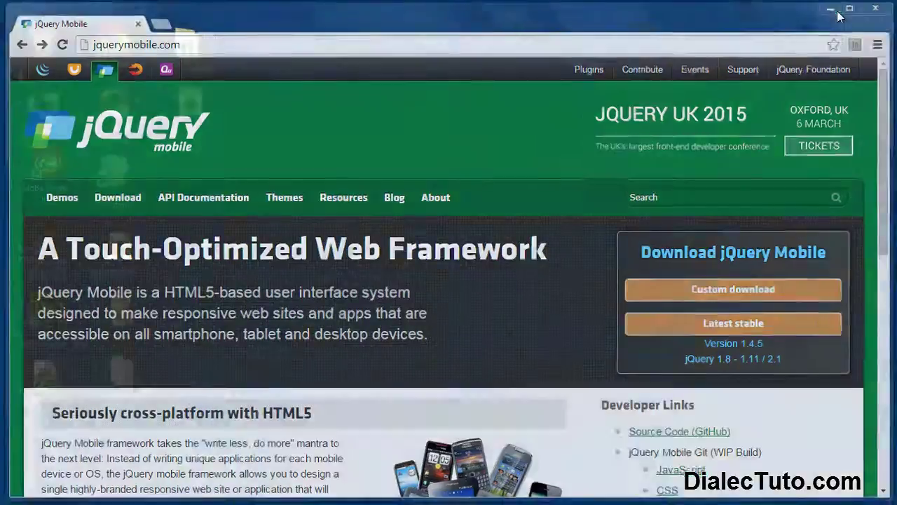
click(180, 49)
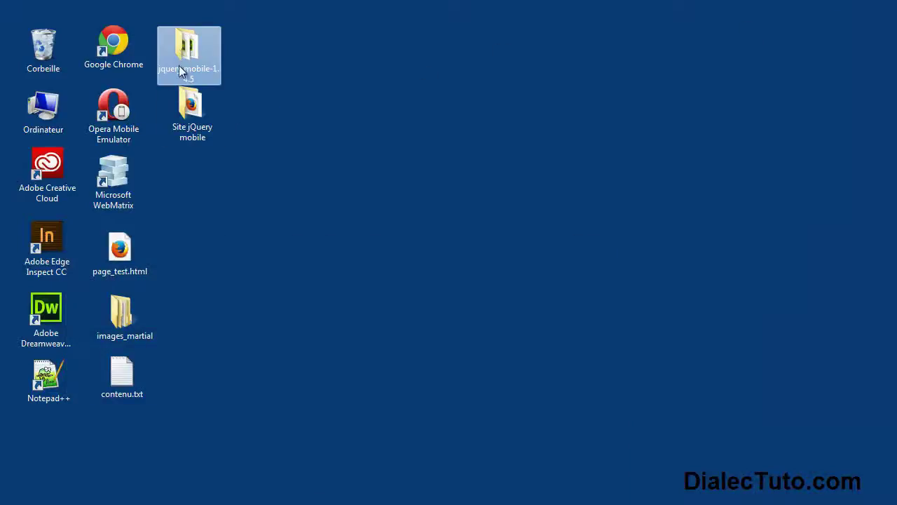
double_click(194, 56)
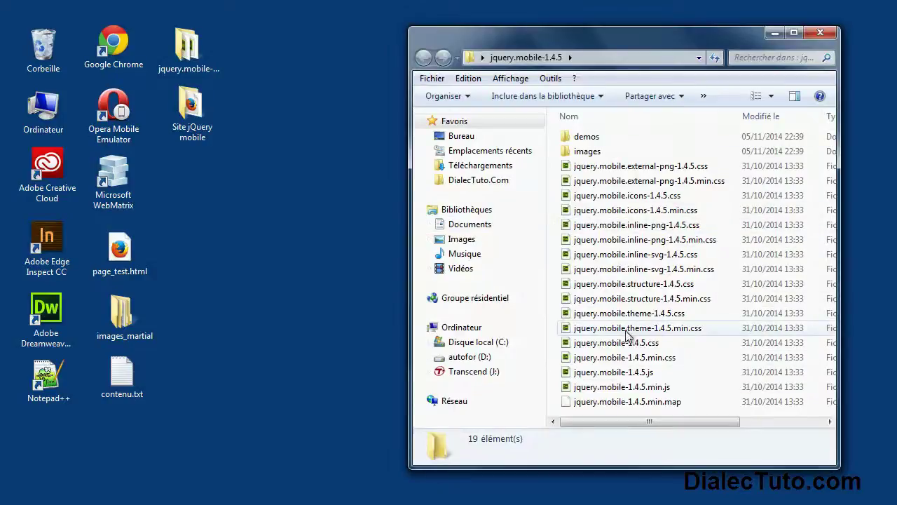
drag(669, 47, 732, 44)
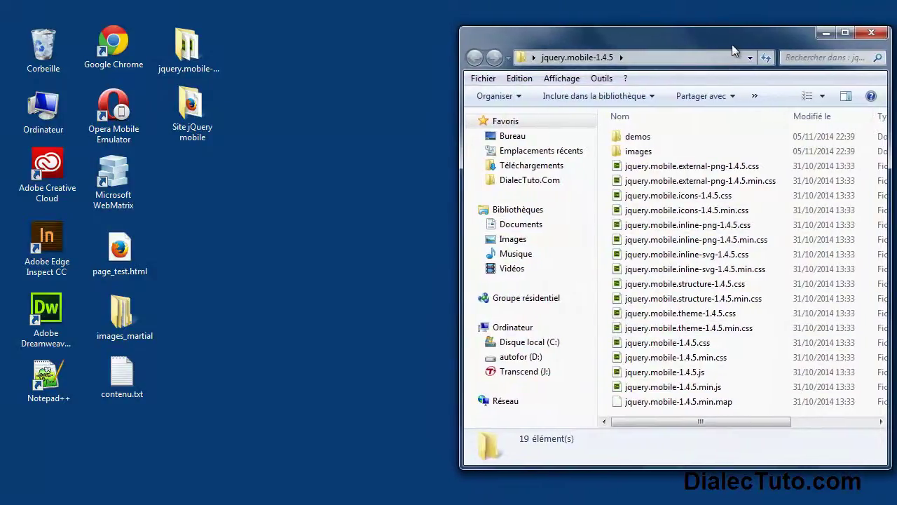
click(193, 114)
double_click(193, 115)
drag(14, 3, 304, 40)
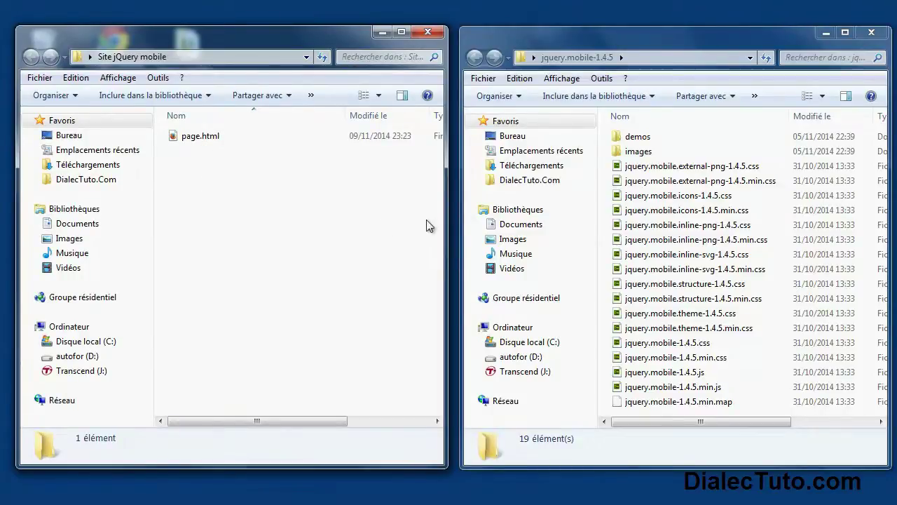
Copy the images folder from jquery.mobile-1.4.5 into the "Site jQuery mobile" folder
click(635, 154)
right_click(635, 155)
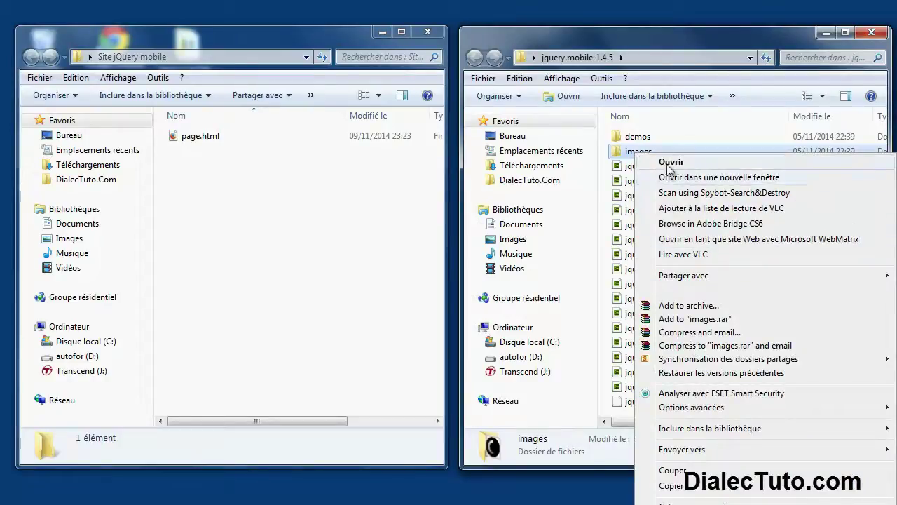
click(667, 49)
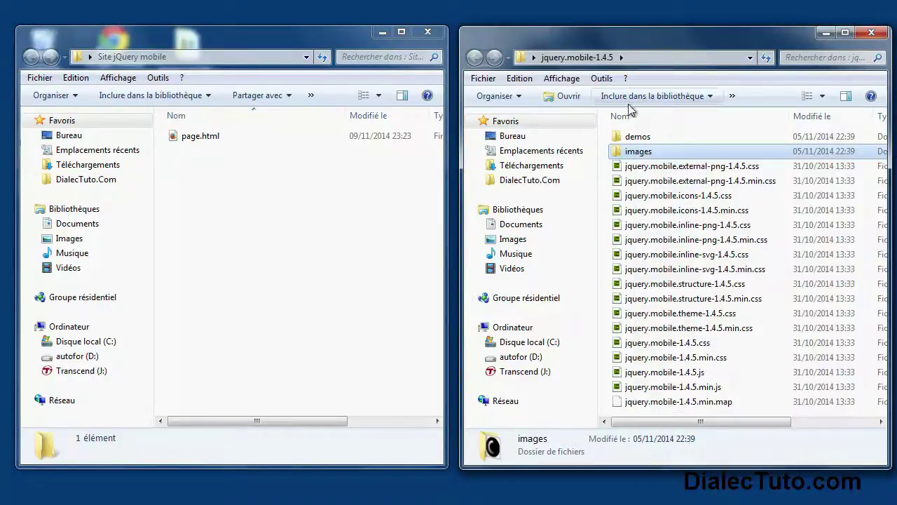
click(214, 192)
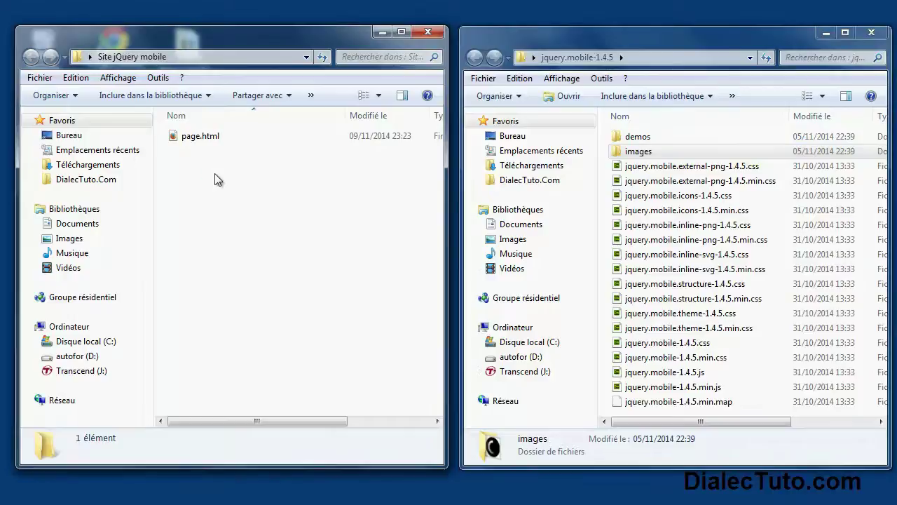
key(ctrl+v)
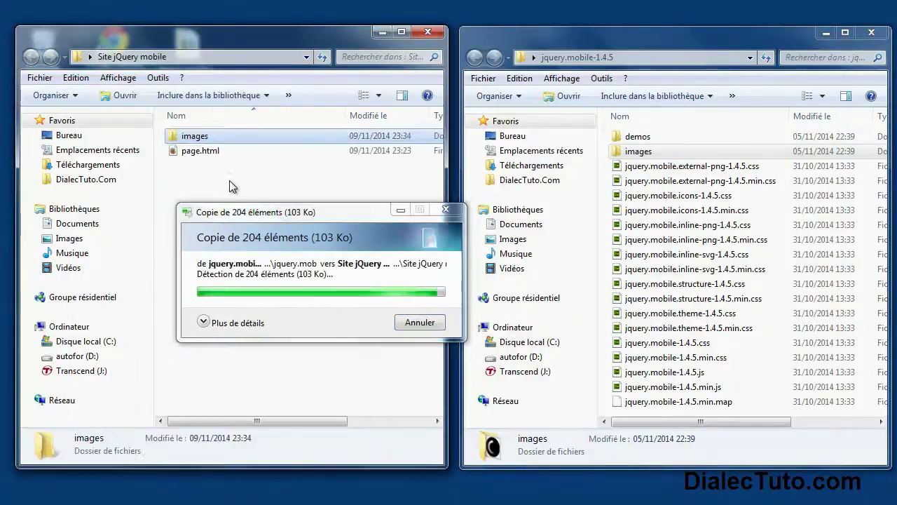
click(210, 184)
Uncover the desktop by moving the site folder window, and open page.html from that folder in Notepad++
drag(286, 63, 591, 68)
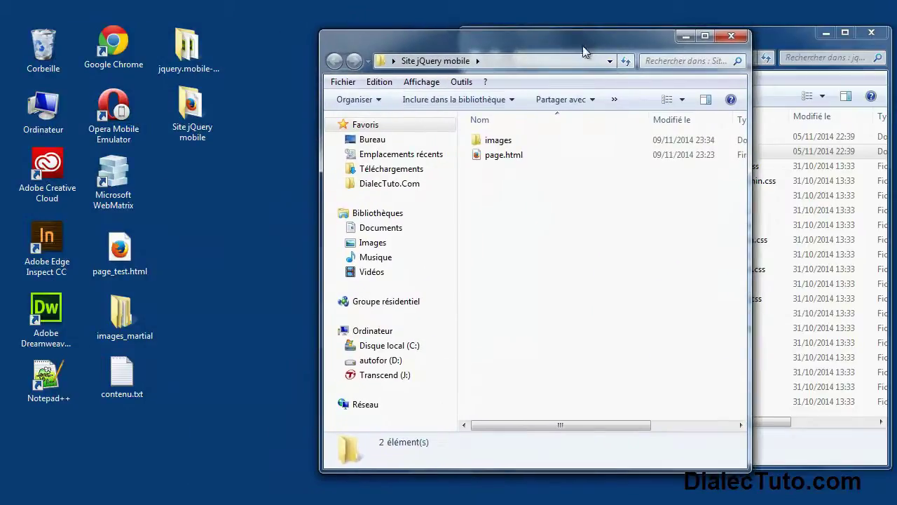
right_click(492, 158)
click(560, 198)
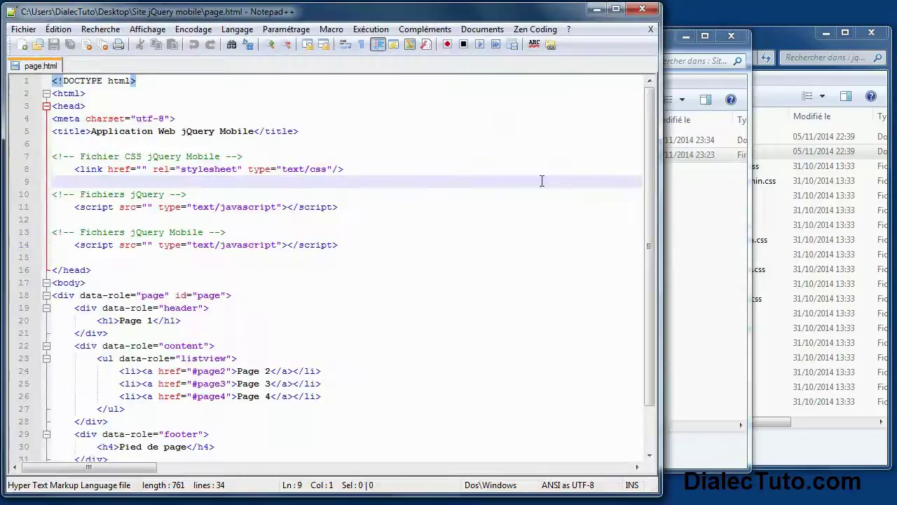
Examine the head section's comments marking the jQuery Mobile CSS, jQuery and jQuery Mobile file references
click(257, 188)
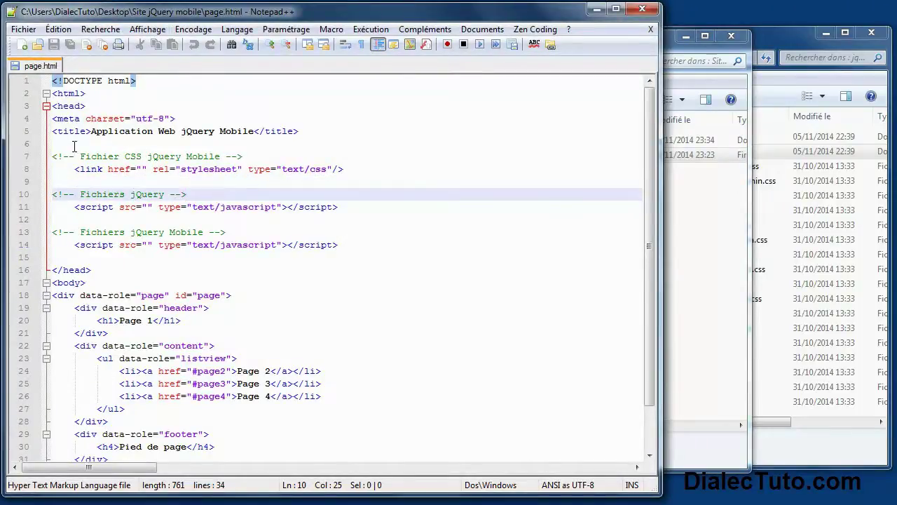
click(62, 106)
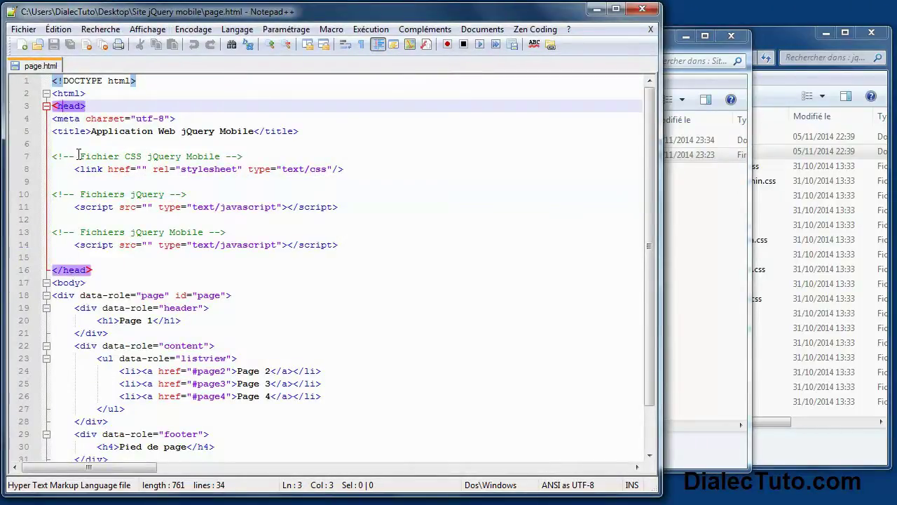
drag(81, 155, 221, 157)
drag(79, 195, 164, 194)
drag(80, 233, 204, 232)
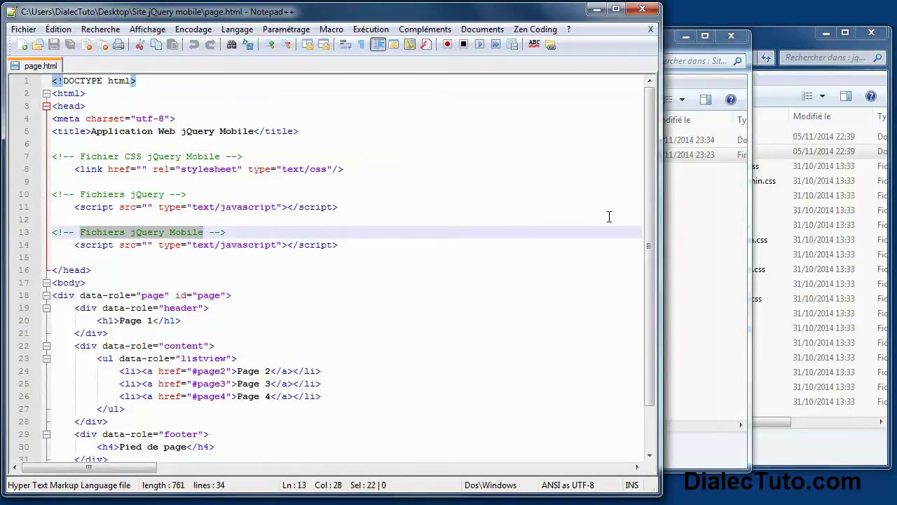
Narrow the Notepad++ window, reposition the site folder window, and highlight the "Fichier CSS jQuery Mobile" comment in page.html
drag(661, 217, 467, 217)
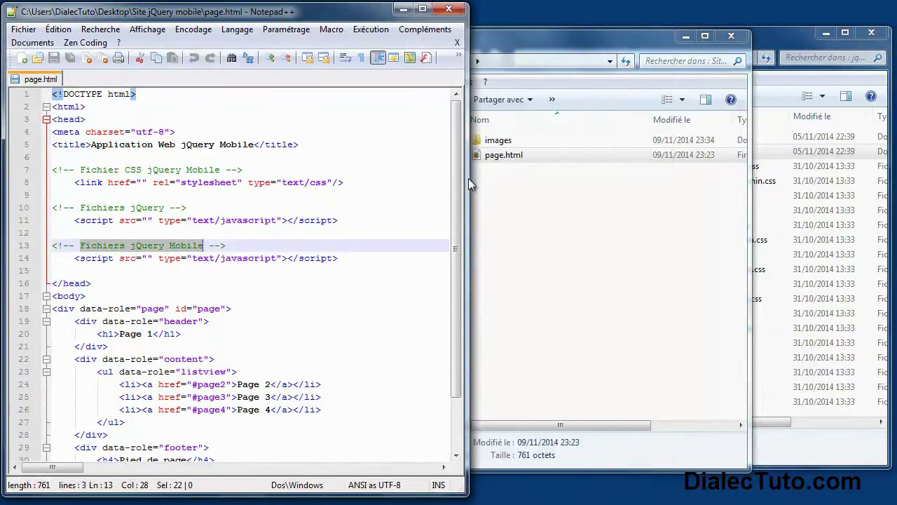
drag(532, 44, 519, 45)
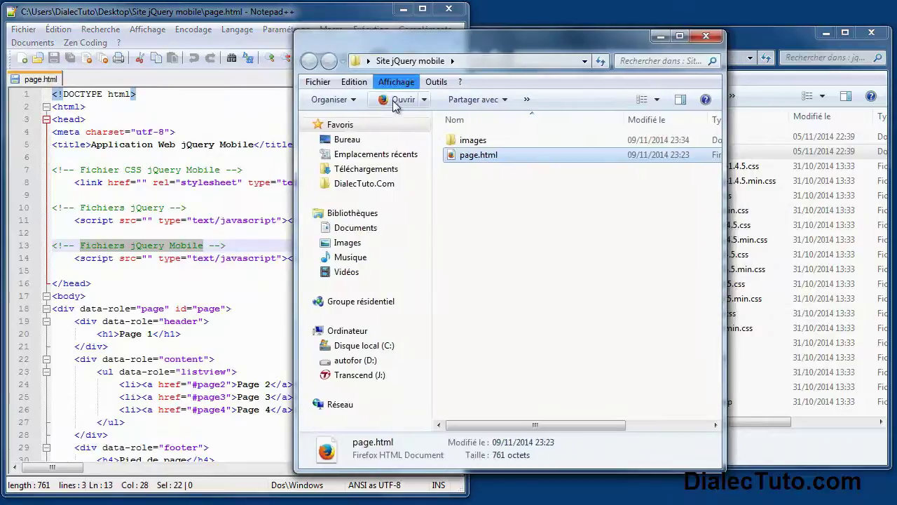
click(744, 41)
mouse_move(412, 43)
mouse_down()
mouse_move(399, 44)
mouse_move(400, 33)
mouse_up()
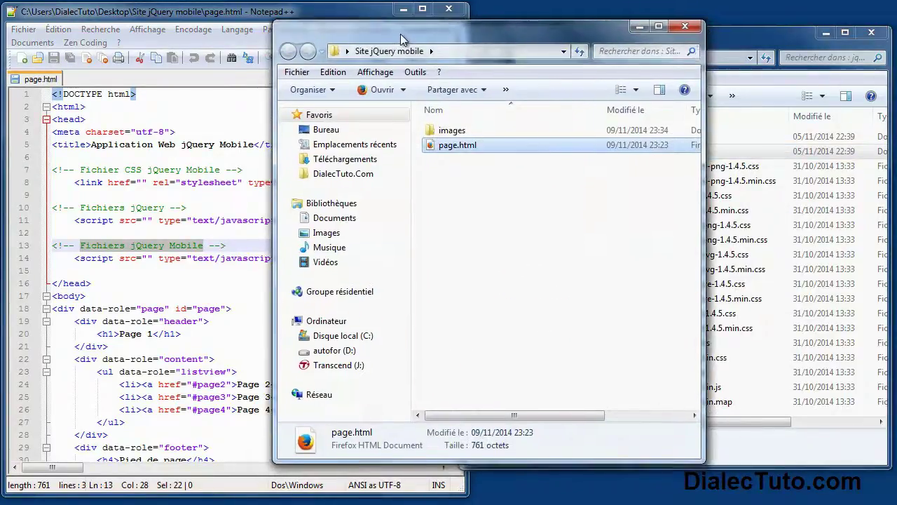
click(175, 181)
drag(80, 170, 221, 170)
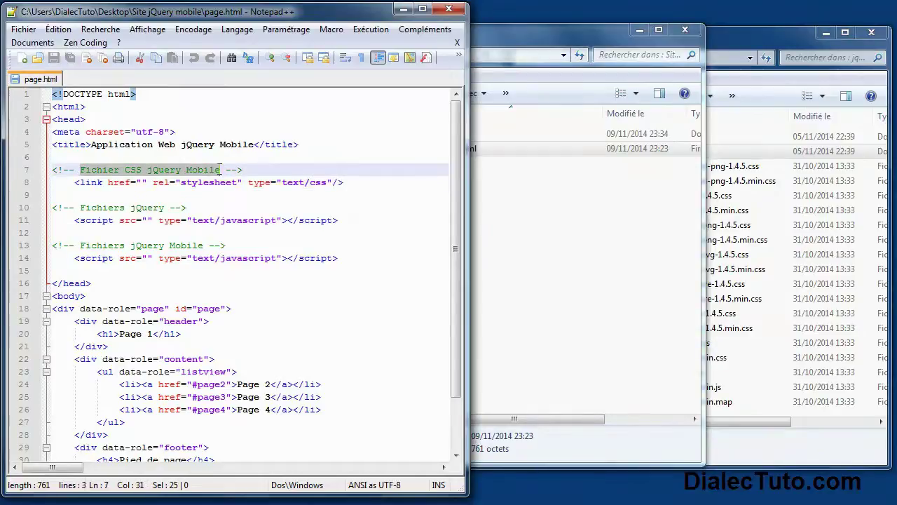
Copy jquery.mobile-1.4.5.css from the library folder into "Site jQuery mobile" and move that folder's window off the code
click(484, 214)
drag(563, 48, 393, 46)
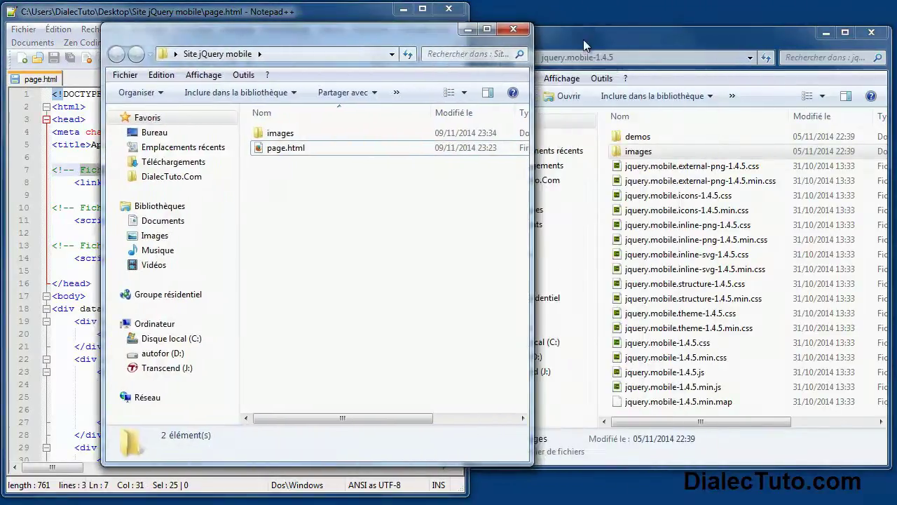
click(584, 39)
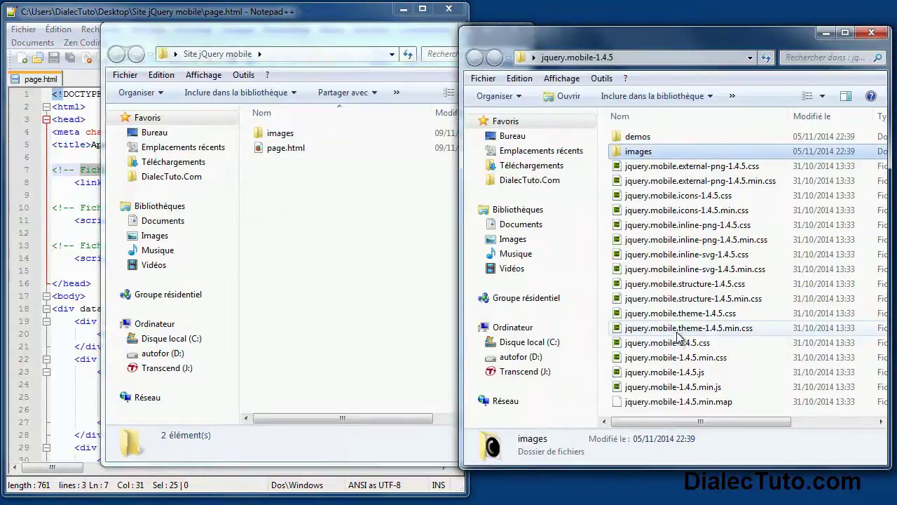
click(659, 344)
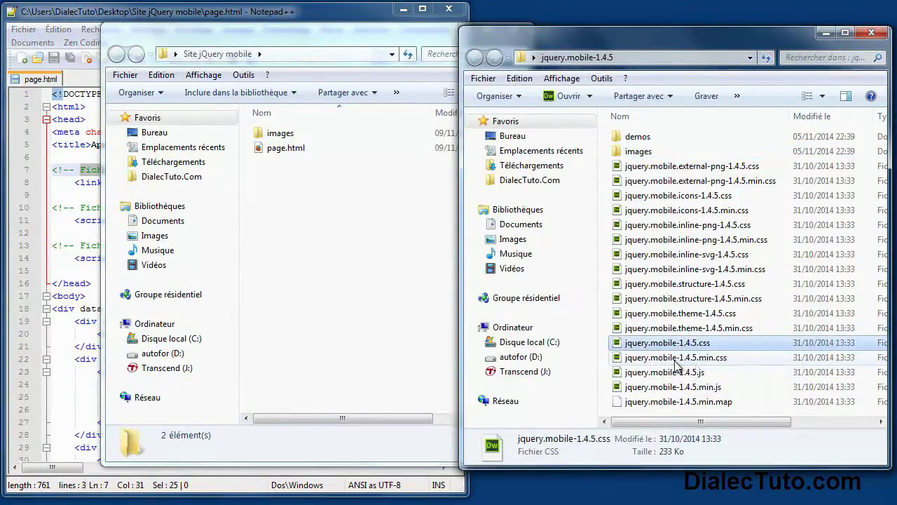
click(677, 359)
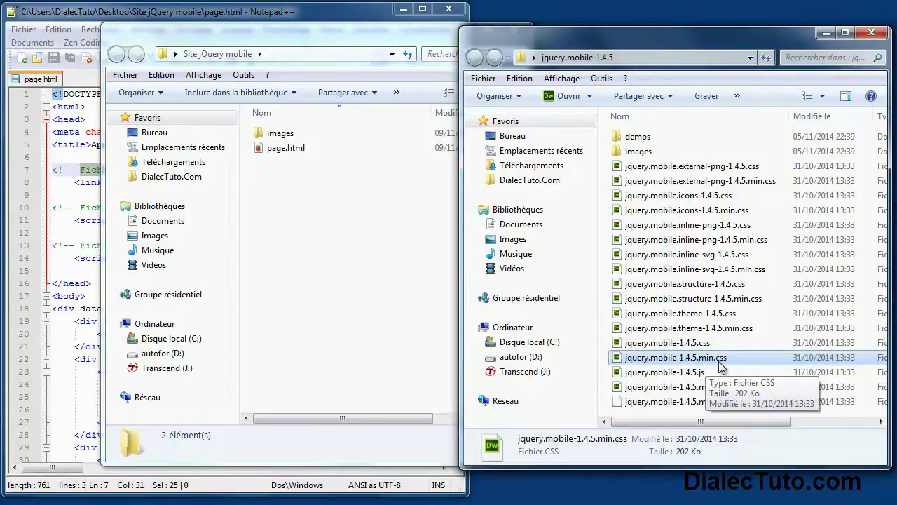
click(668, 343)
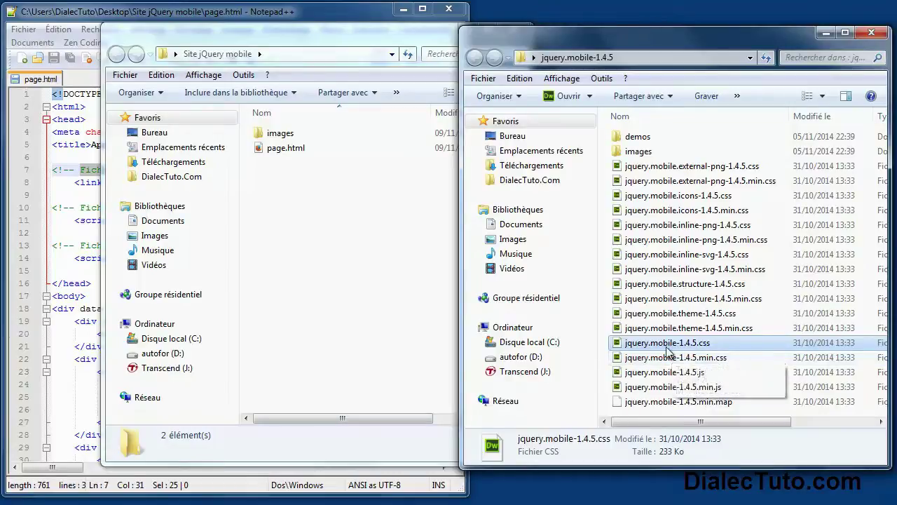
drag(668, 354, 295, 187)
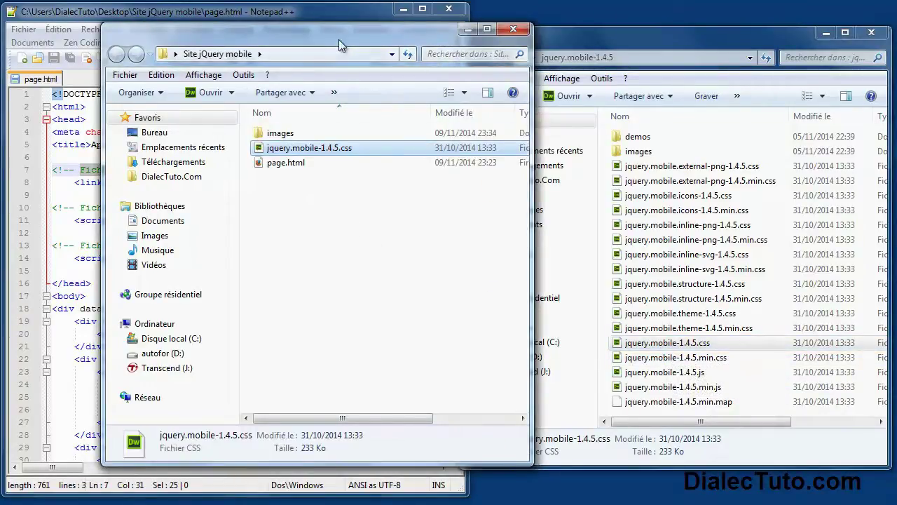
drag(339, 39, 566, 39)
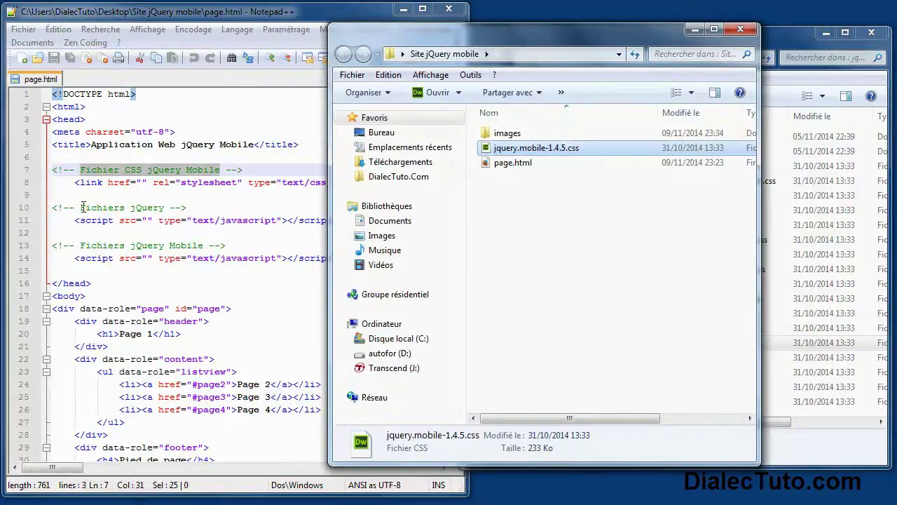
Highlight the "Fichiers jQuery" and "Fichiers jQuery Mobile" comments in the head of page.html
drag(83, 207, 147, 208)
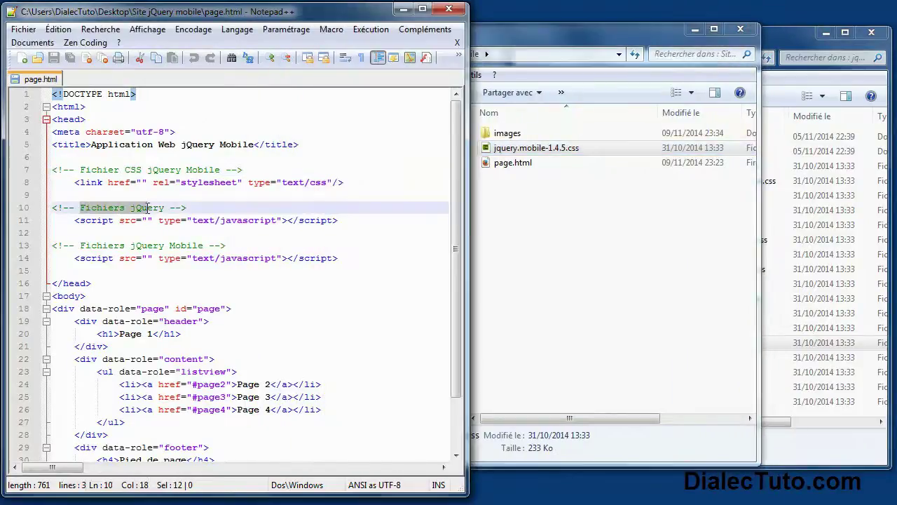
click(114, 245)
drag(203, 246, 136, 246)
Copy jquery.mobile-1.4.5.js from the library folder into "Site jQuery mobile" and move that folder's window off the code
drag(612, 38, 394, 36)
click(644, 38)
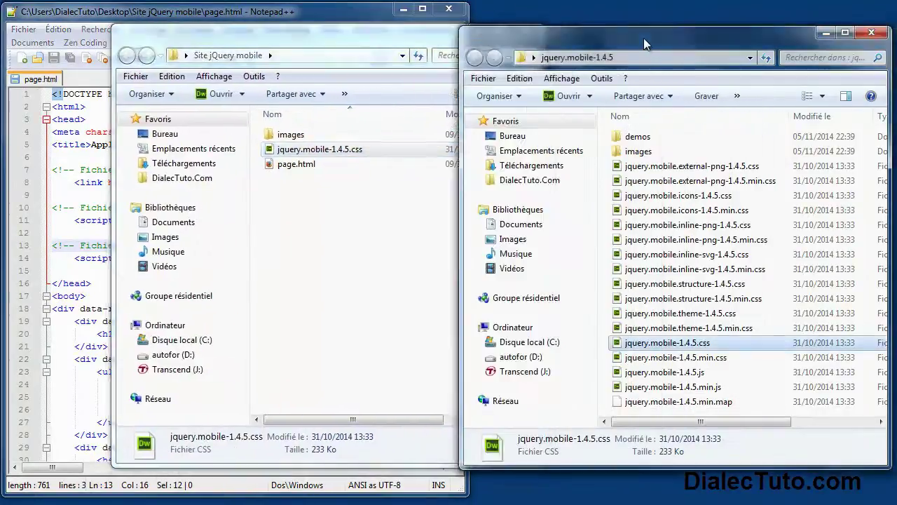
click(634, 375)
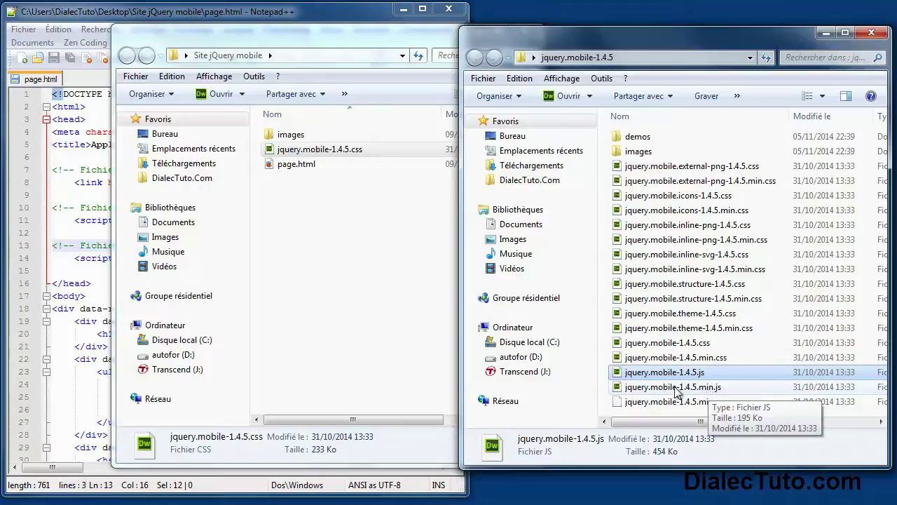
drag(673, 376, 325, 214)
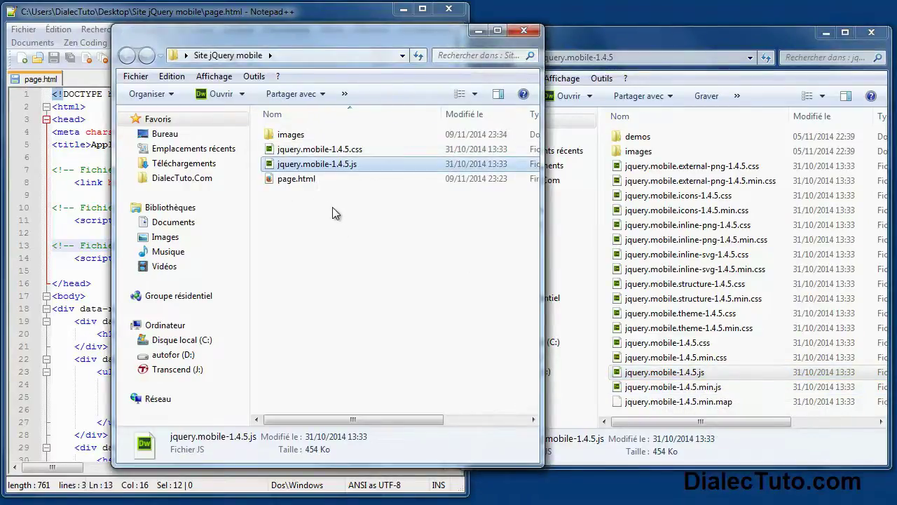
click(311, 220)
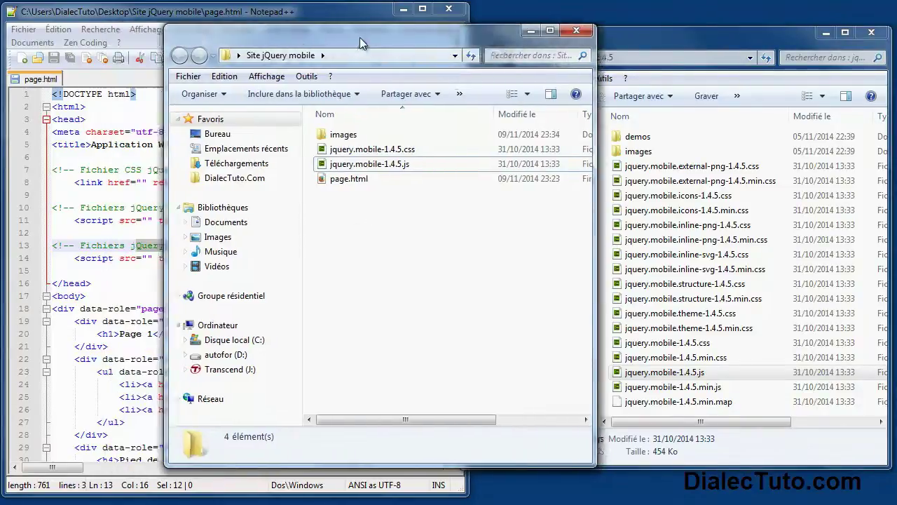
drag(359, 38, 546, 35)
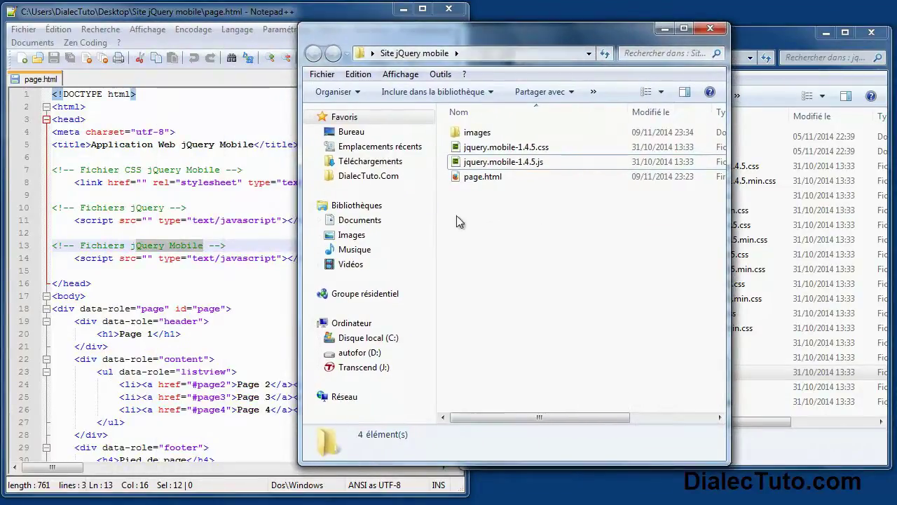
Create a text document named jquery.js in "Site jQuery mobile", accepting the extension change, and open it in Notepad++
click(322, 74)
mouse_move(353, 131)
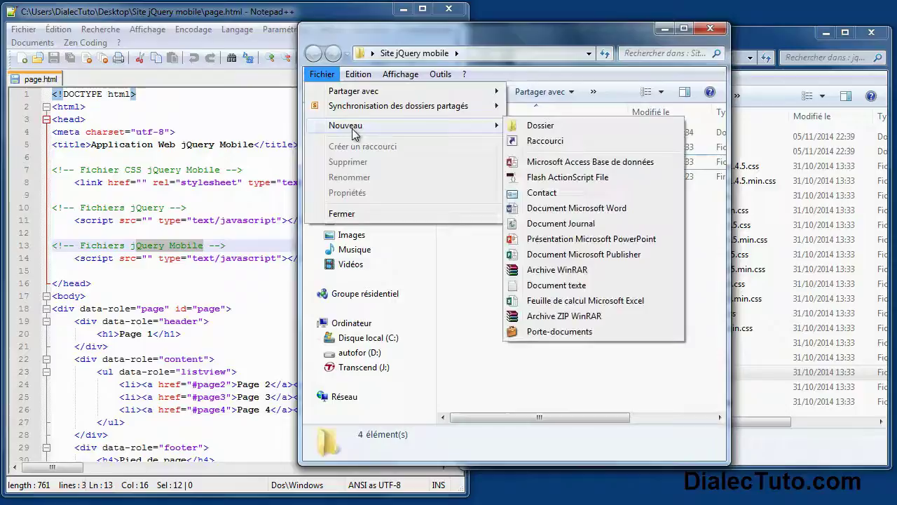
click(544, 289)
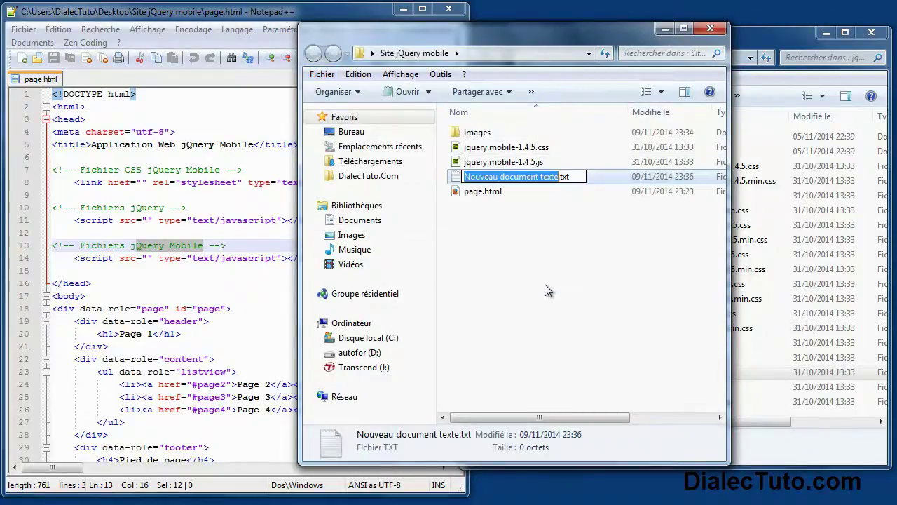
text(jquery)
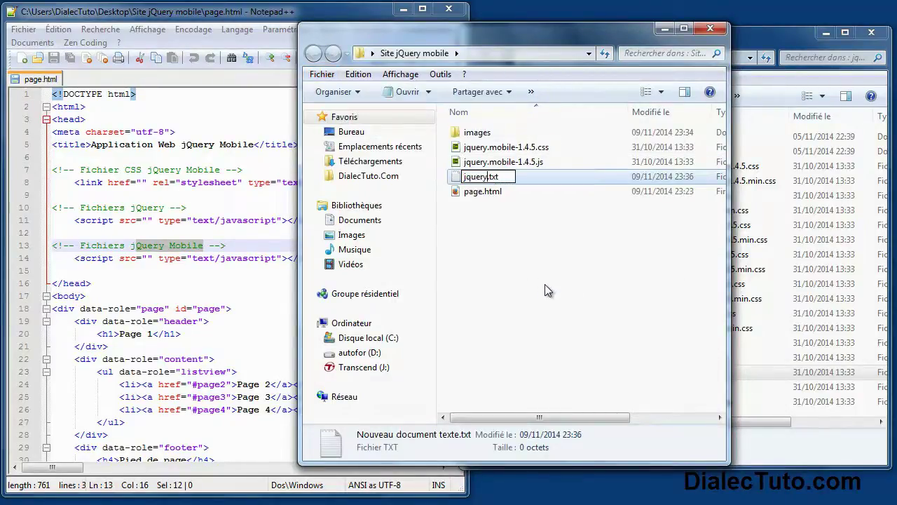
key(BackSpace)
key(BackSpace)
key(BackSpace)
text(js)
key(Return)
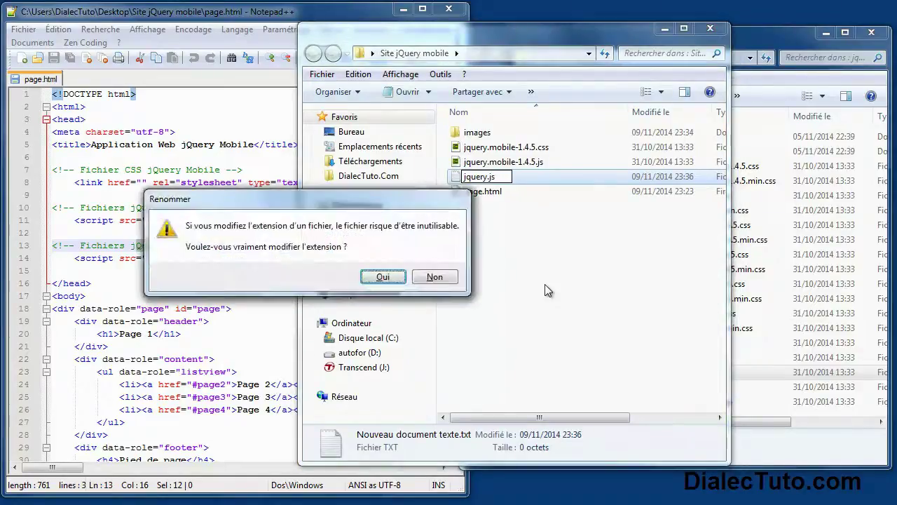
click(382, 277)
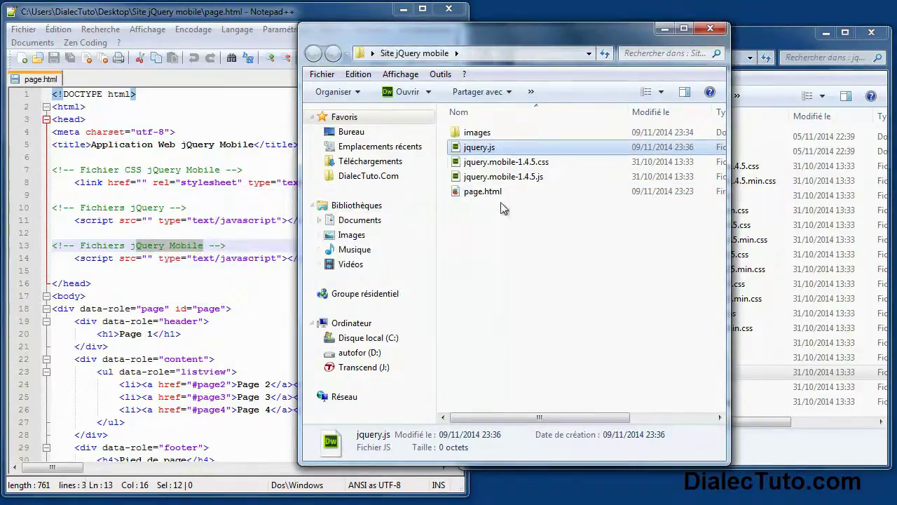
right_click(481, 154)
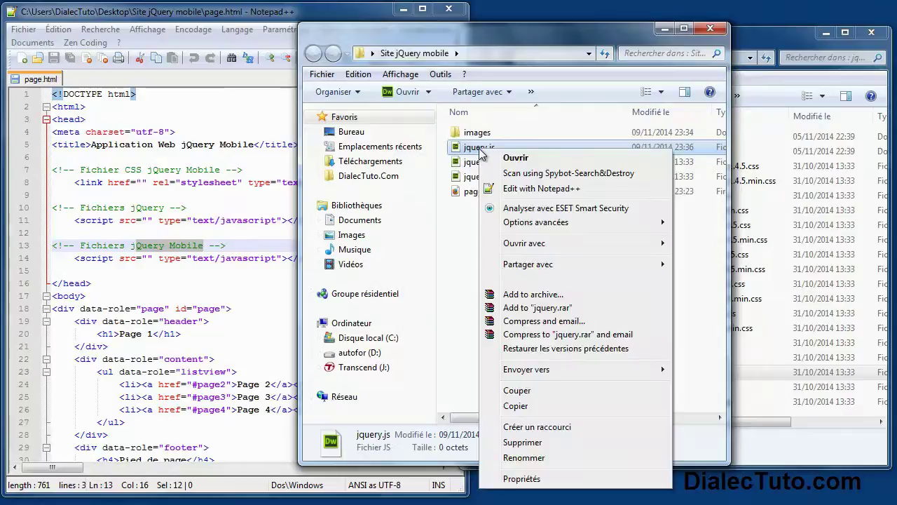
click(508, 187)
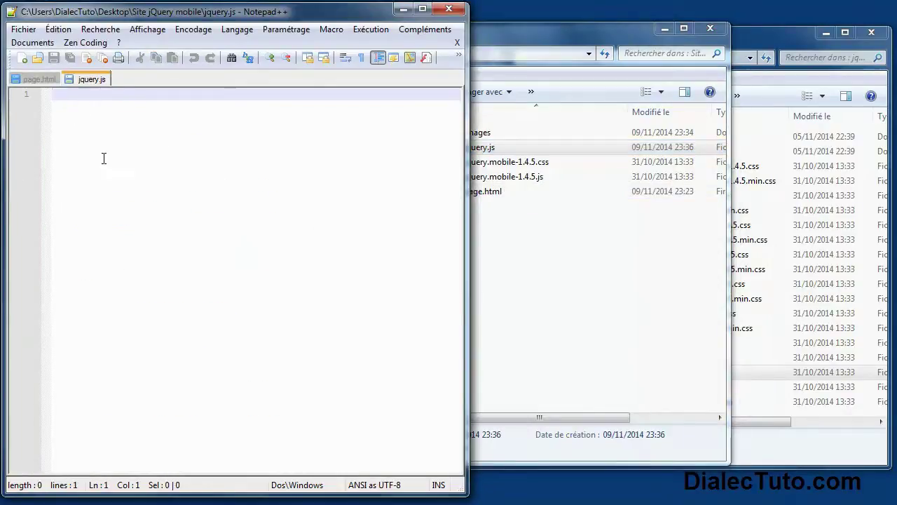
Switch to Chrome, search Google for the "jQuery 1.8 - 1.11" text on the jQuery Mobile page, and open the jQuery Core – All Versions result
click(260, 504)
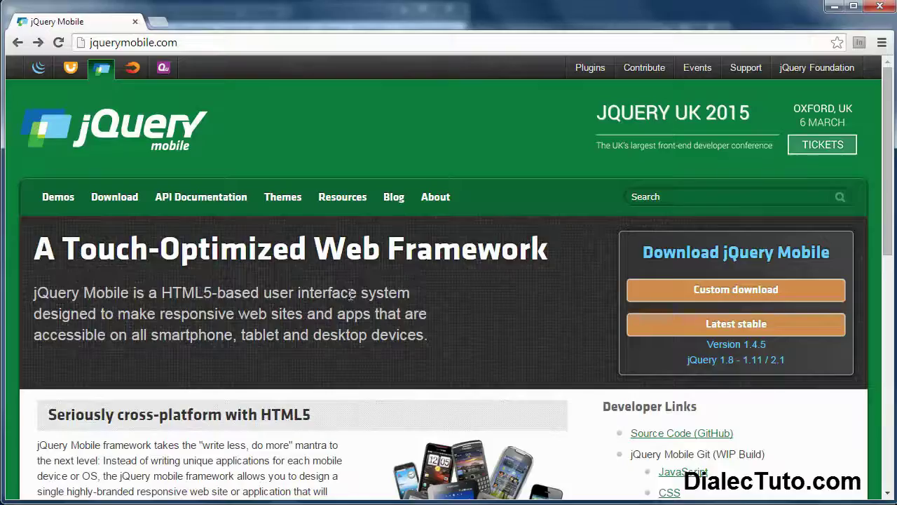
drag(762, 359, 690, 361)
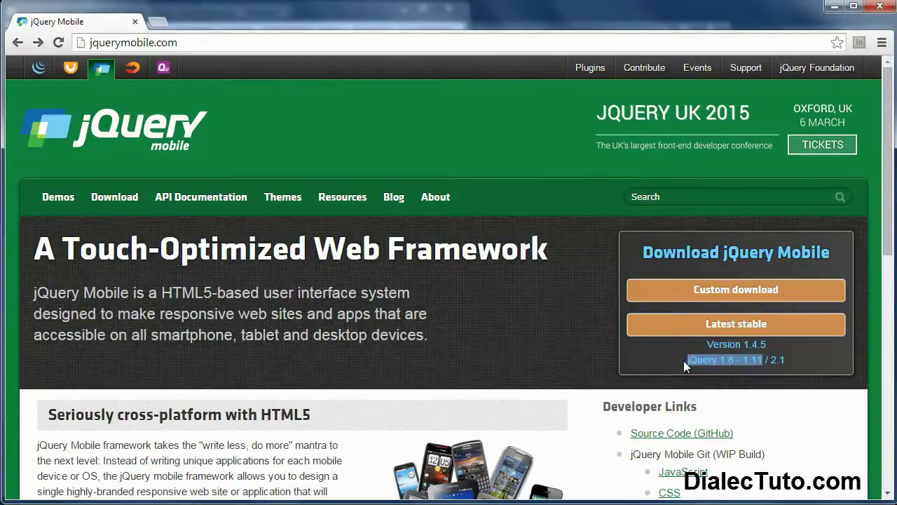
right_click(683, 361)
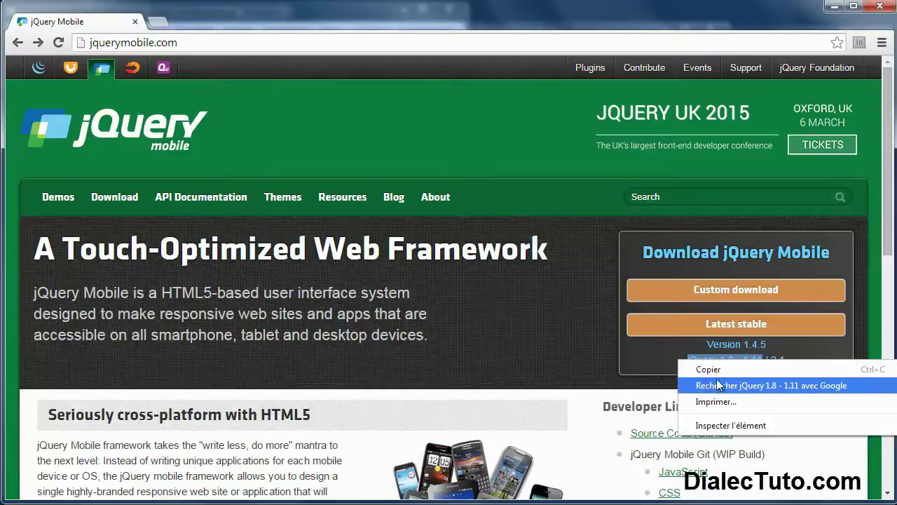
click(772, 389)
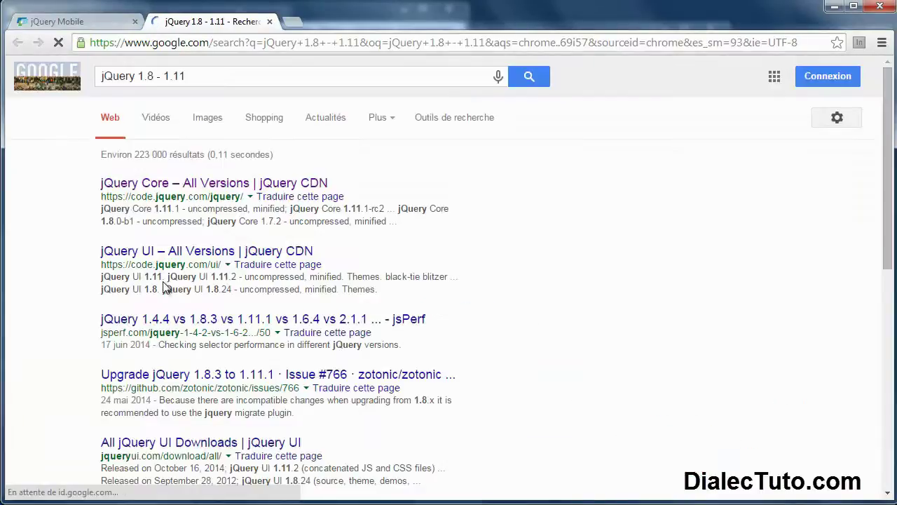
drag(328, 183, 187, 194)
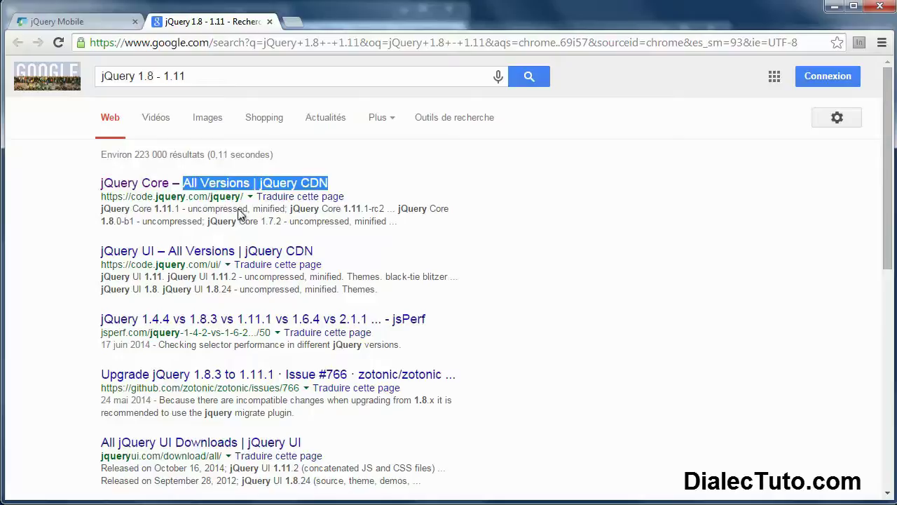
click(198, 209)
click(202, 188)
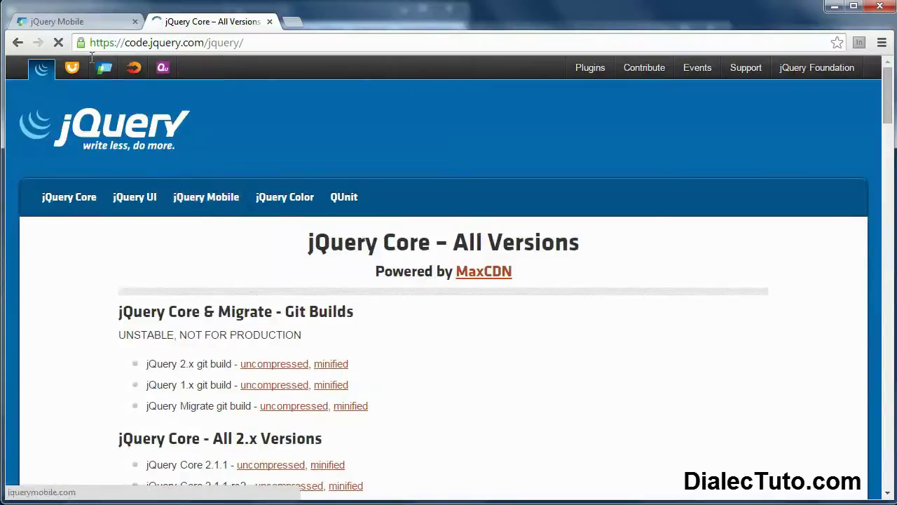
Highlight supported jQuery version 2.1 on the jQuery Mobile page, and open the uncompressed jQuery Core 2.1.0 from the versions list
click(92, 24)
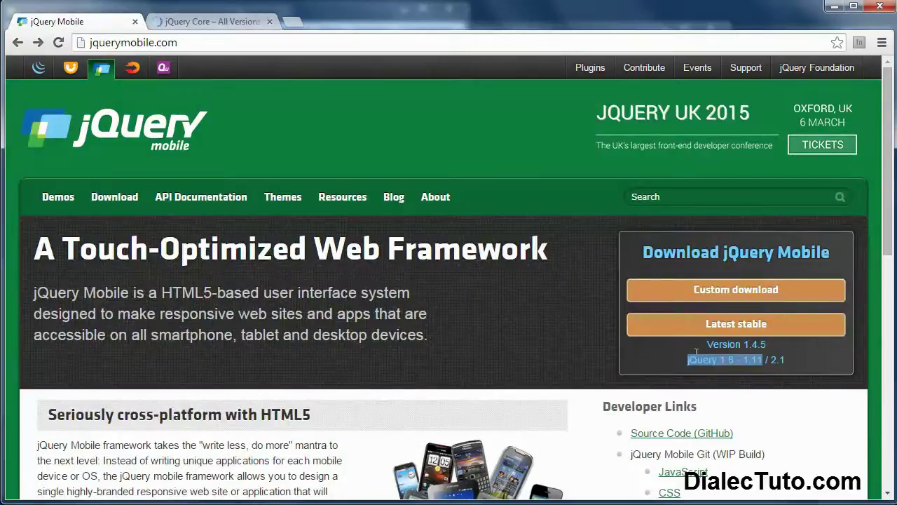
drag(793, 362, 778, 360)
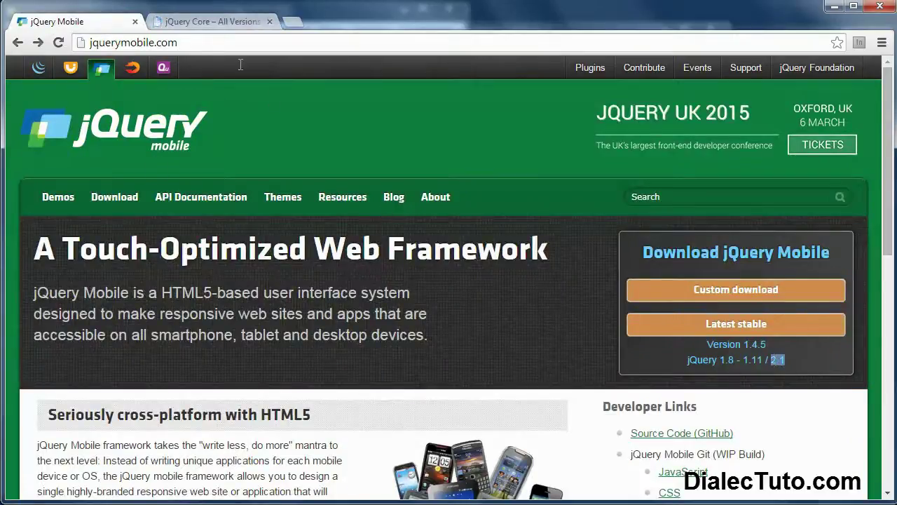
click(213, 26)
scroll(416, 370, down, 2)
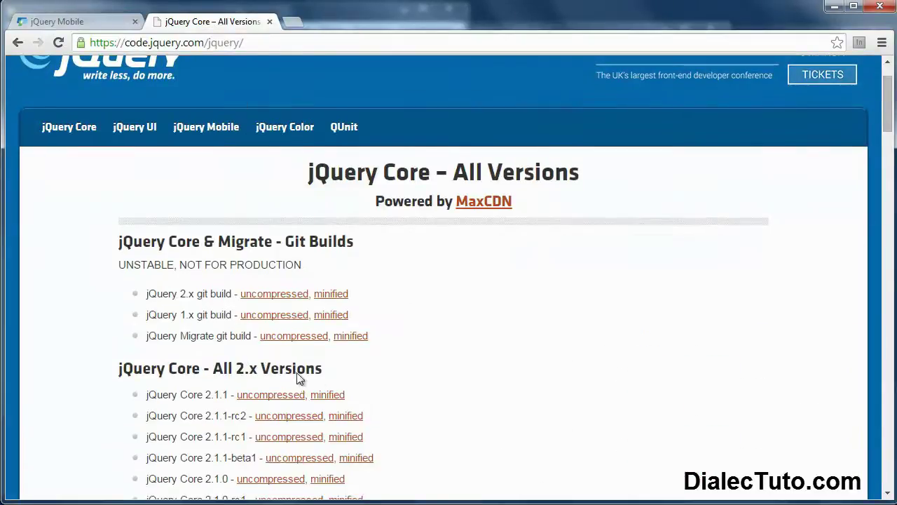
scroll(296, 373, down, 1)
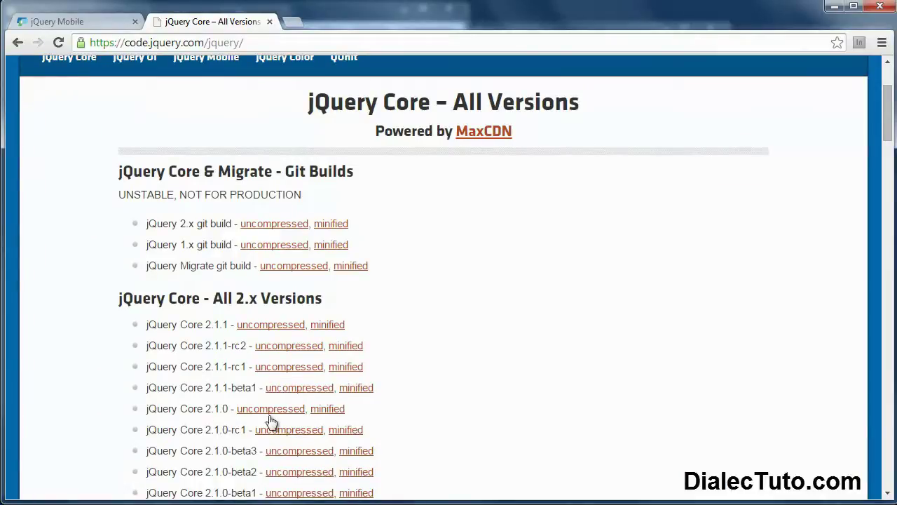
click(295, 413)
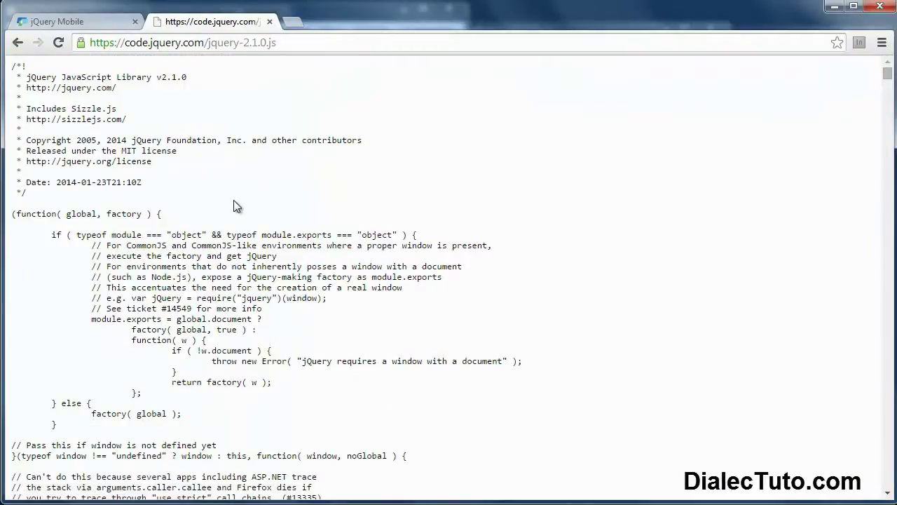
Copy the entire jQuery 2.1.0 source into the empty jquery.js in Notepad++, save the file and close it
key(ctrl+a)
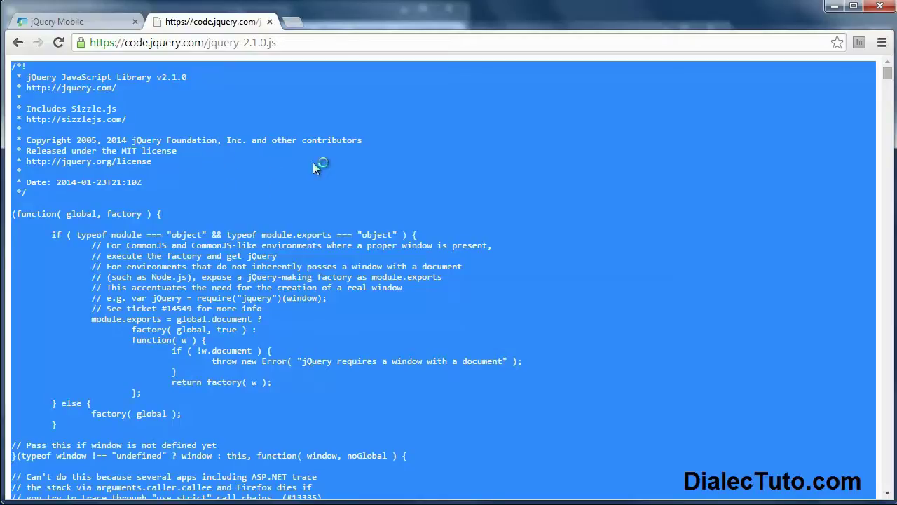
key(ctrl+t)
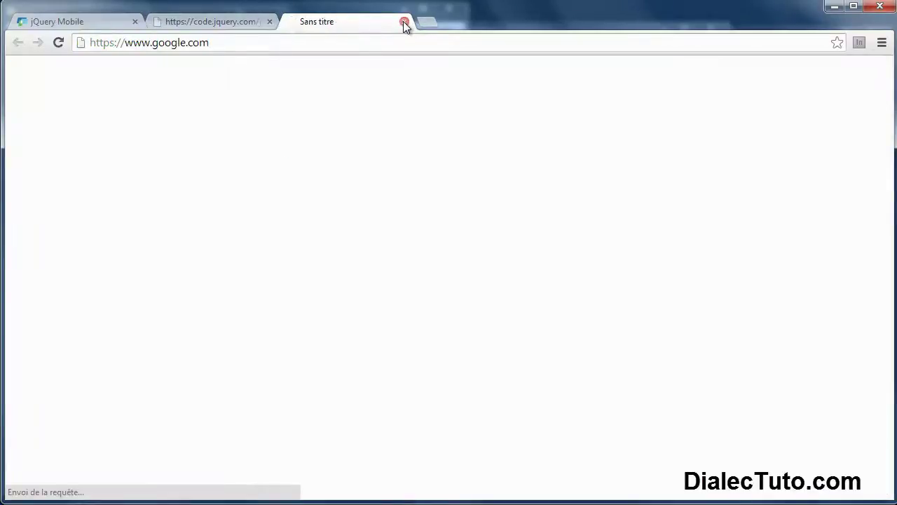
click(404, 21)
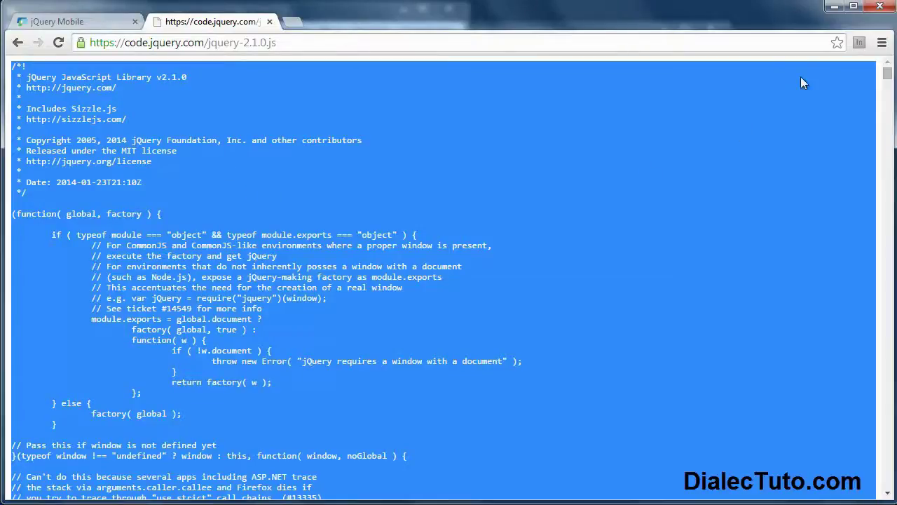
click(834, 6)
key(ctrl+v)
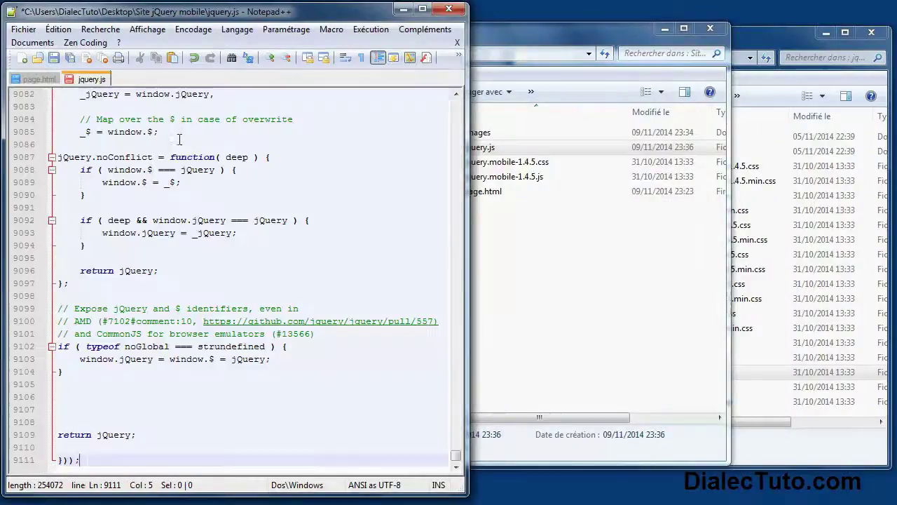
click(70, 58)
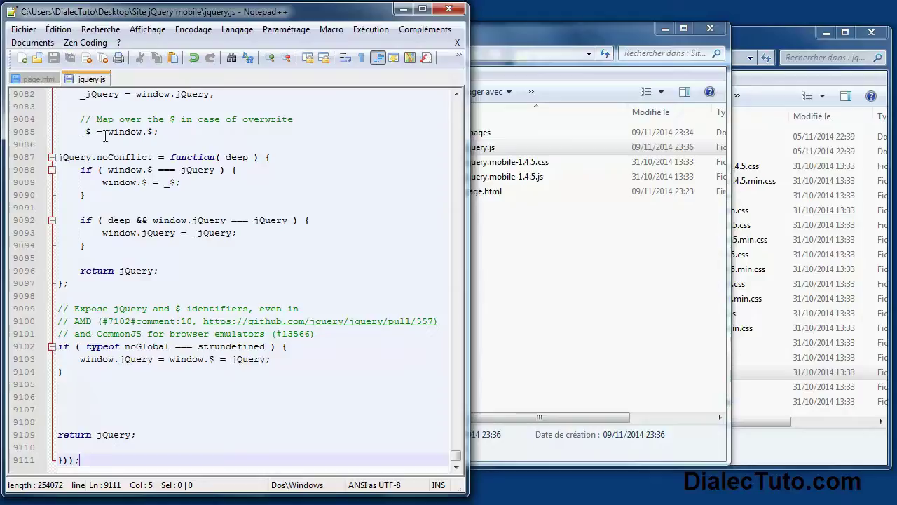
middle_click(90, 84)
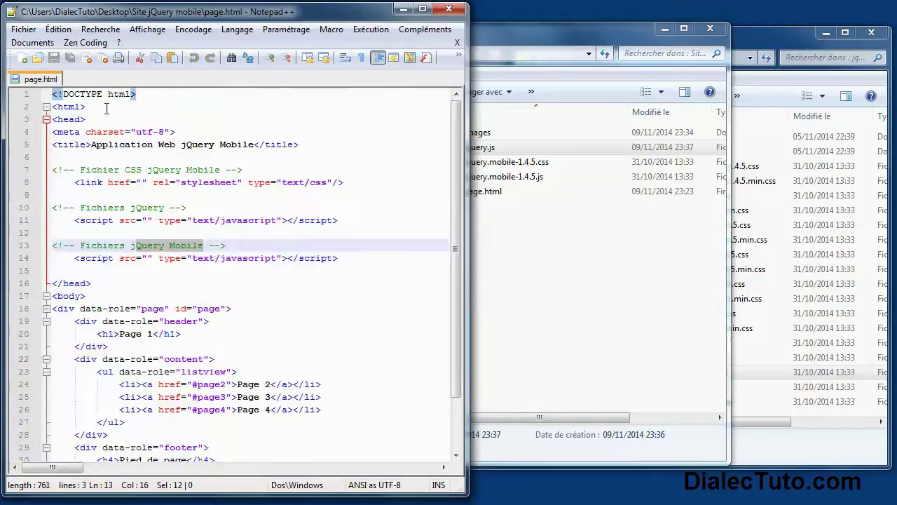
Review jquery.js and the two jquery.mobile-1.4.5 files in the site folder, and bring the library folder window forward
click(564, 248)
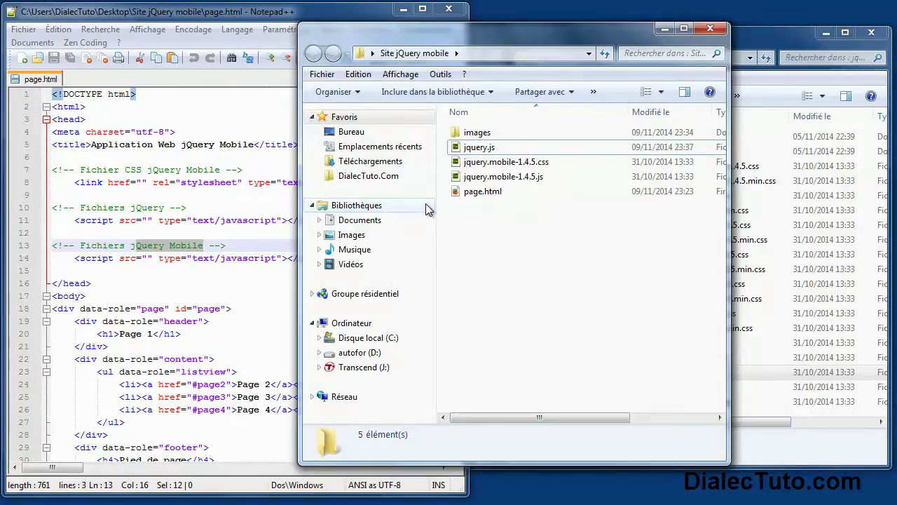
click(491, 154)
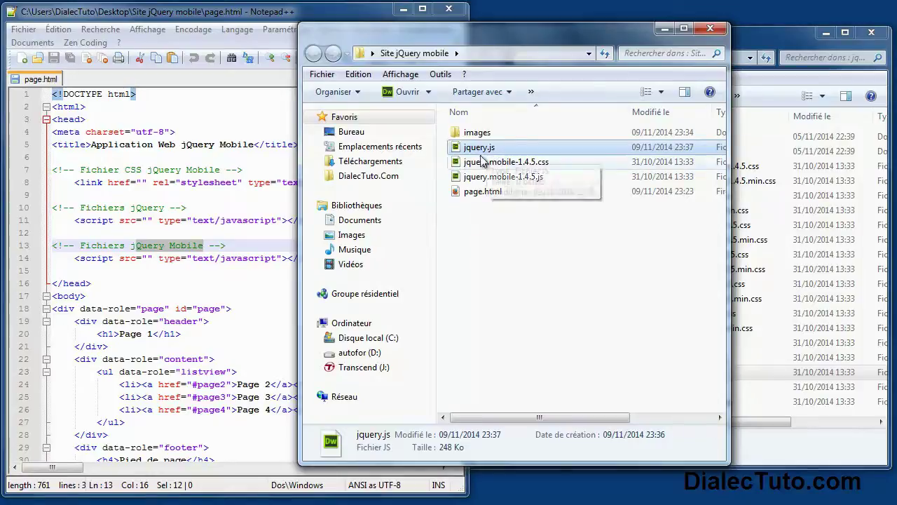
click(498, 162)
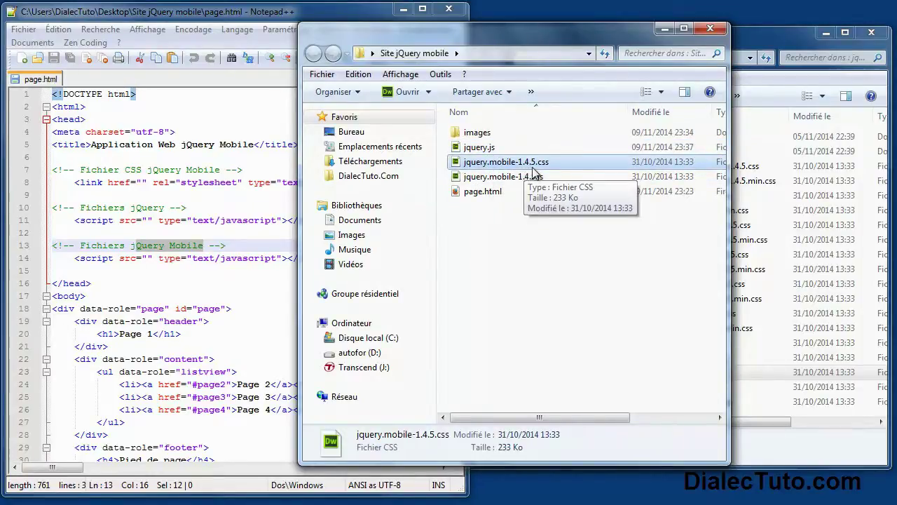
click(517, 214)
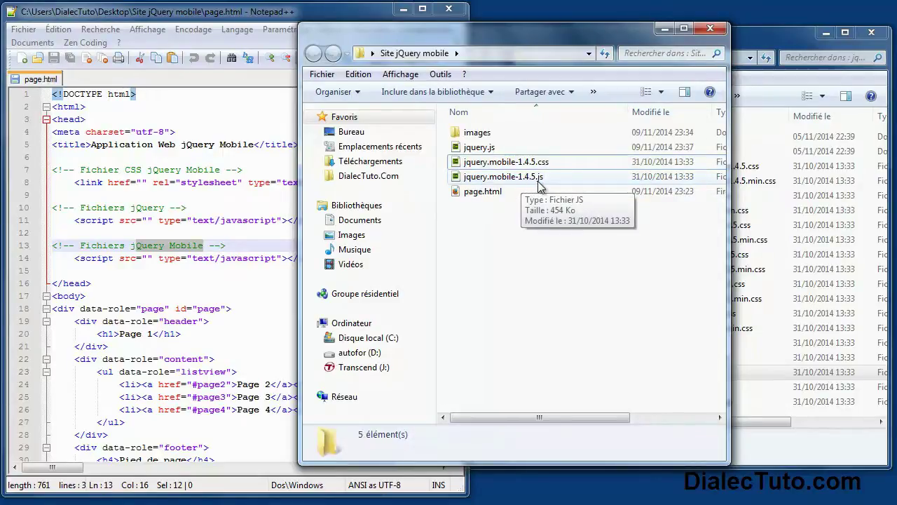
click(800, 42)
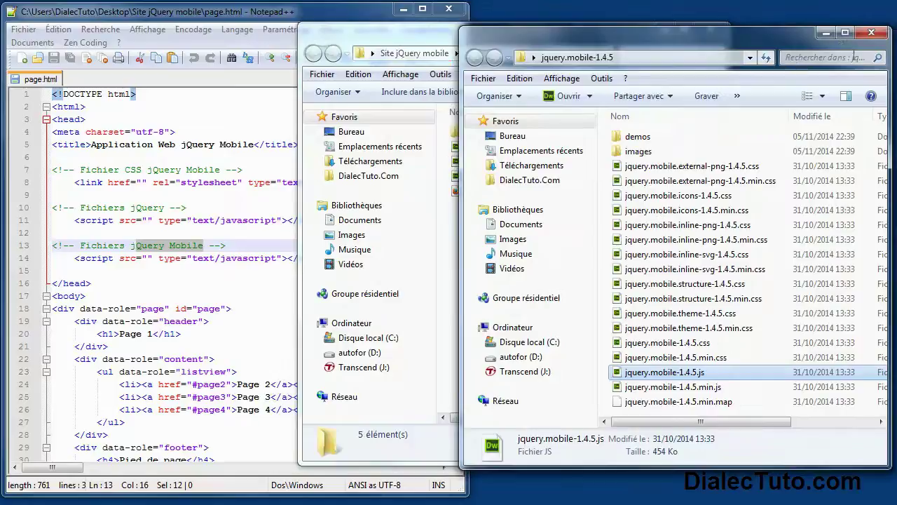
Close the jquery.mobile-1.4.5 folder window, and check the contents of the images folder inside the Site jQuery mobile folder
click(881, 35)
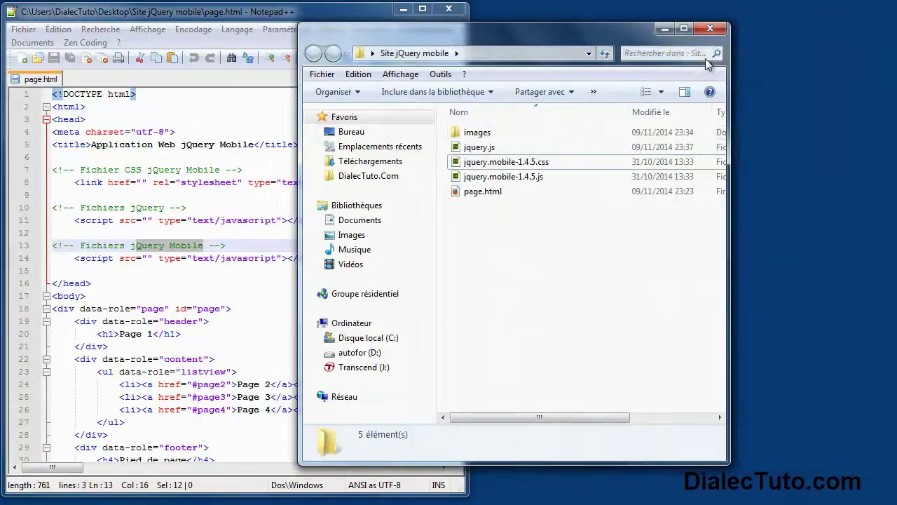
click(480, 135)
double_click(481, 136)
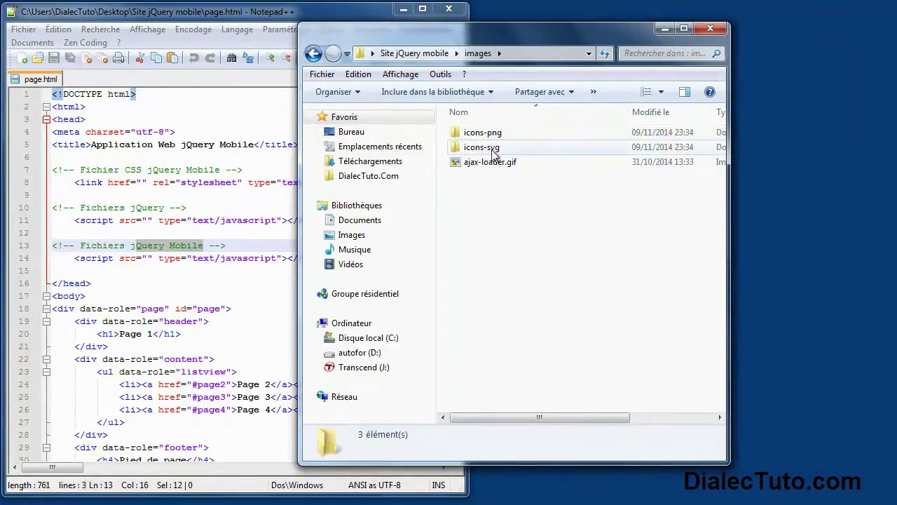
click(314, 56)
Place the site folder window beside the code, and set the stylesheet link's href in page.html to the copied file name jquery.mobile-1.4.5.css
drag(464, 37, 624, 40)
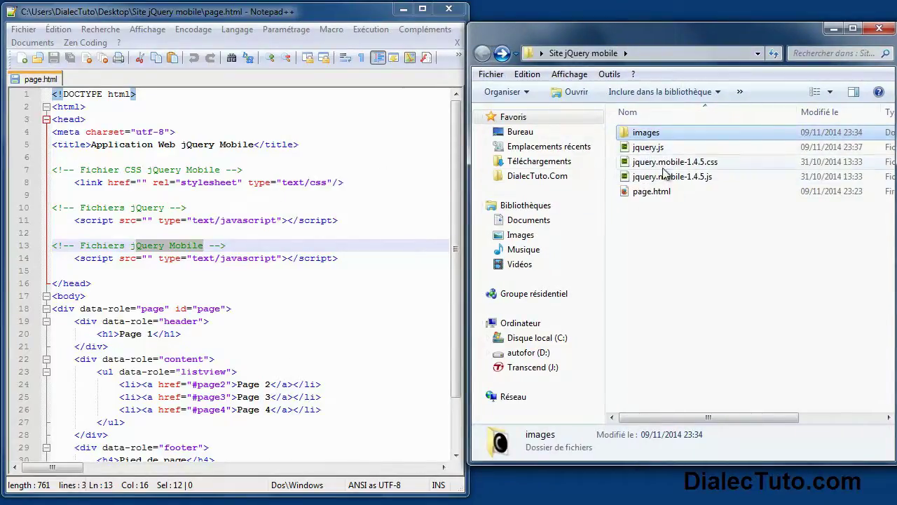
drag(80, 170, 161, 171)
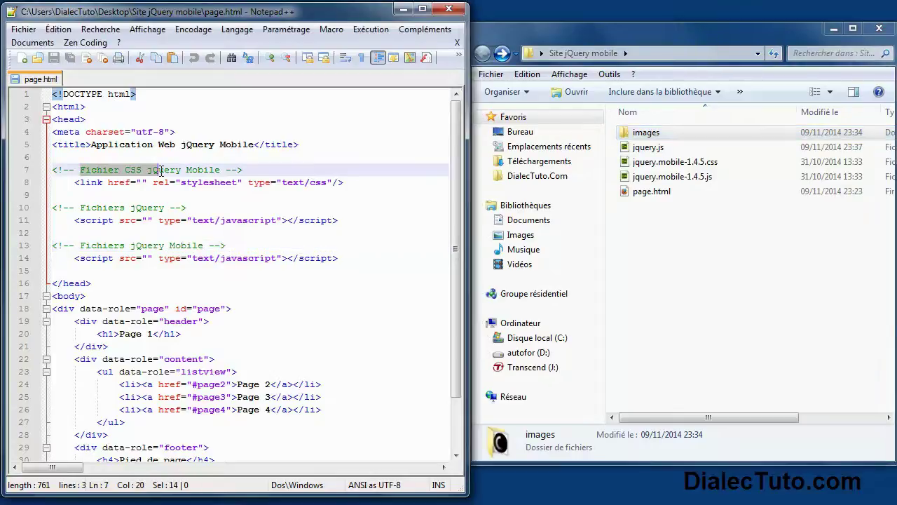
click(690, 162)
key(F2)
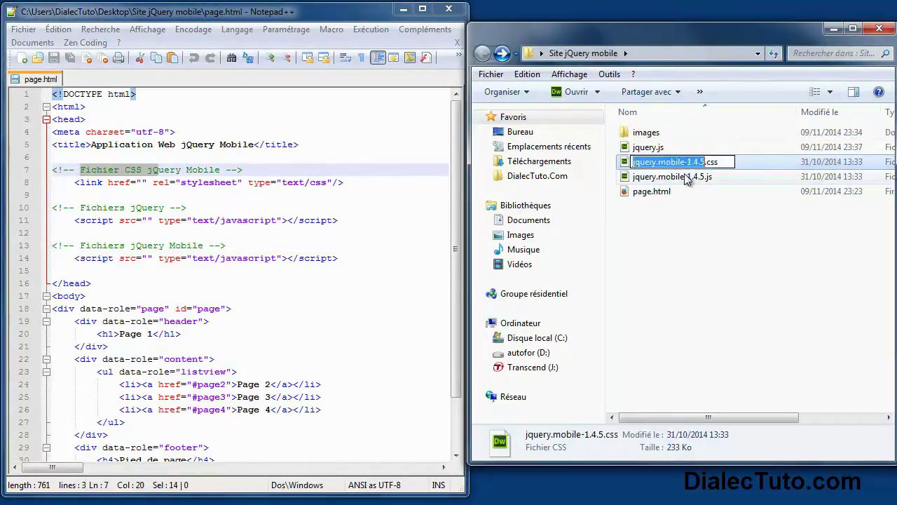
drag(719, 162, 629, 169)
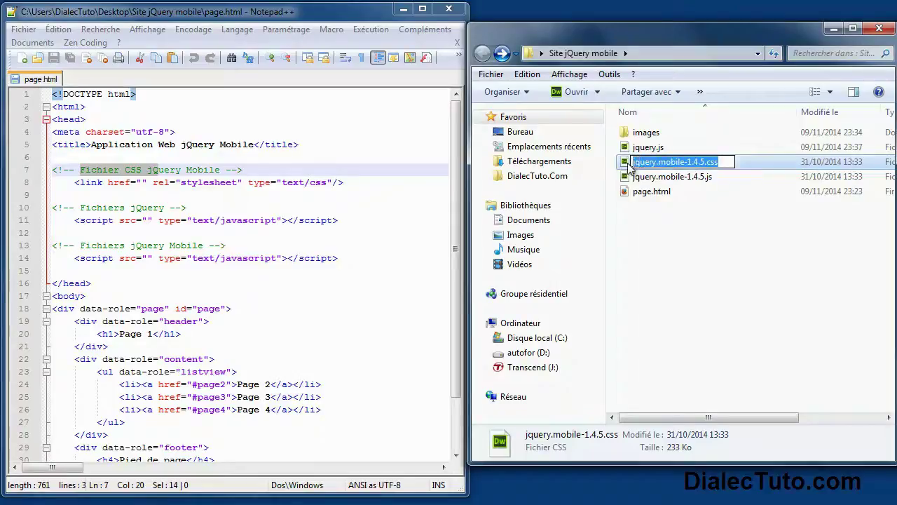
drag(140, 188, 140, 185)
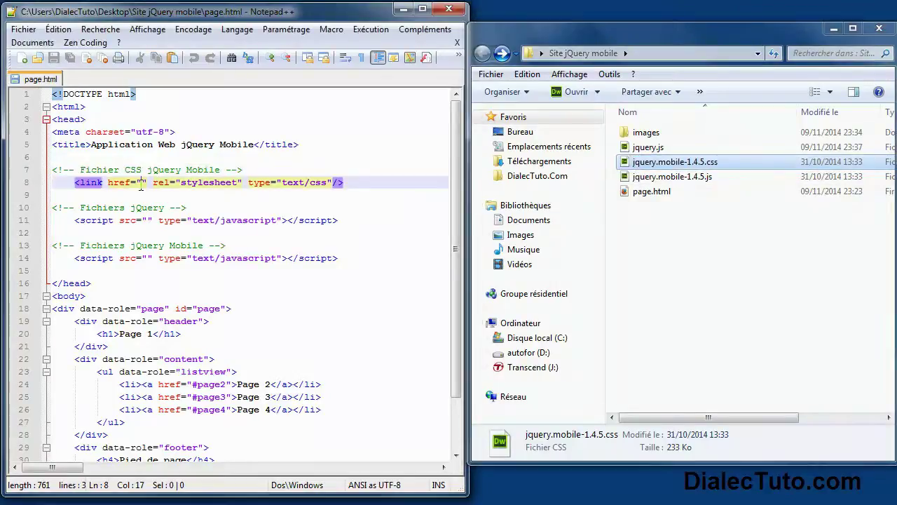
Set the src of the script under the "Fichiers jQuery" comment to jquery.js, using the file name from the site folder
drag(85, 208, 159, 209)
click(648, 147)
click(649, 148)
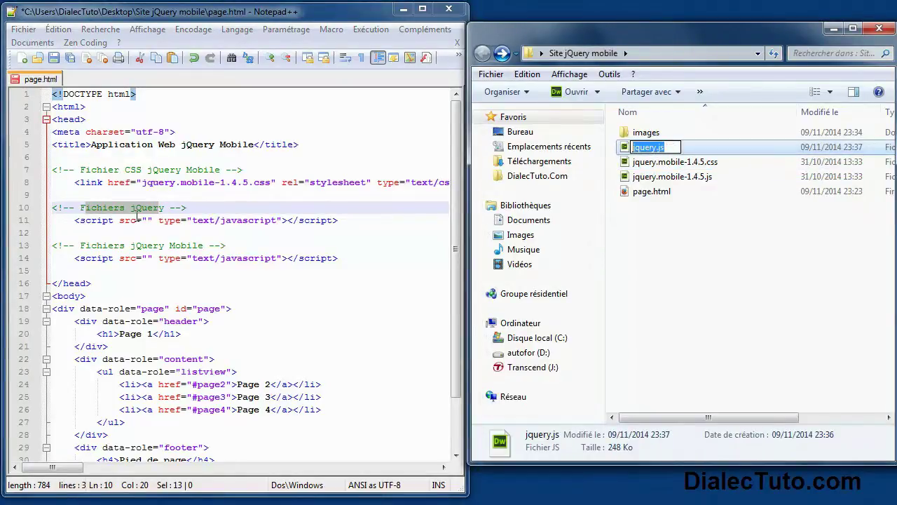
click(149, 219)
text(jquery.js)
click(702, 237)
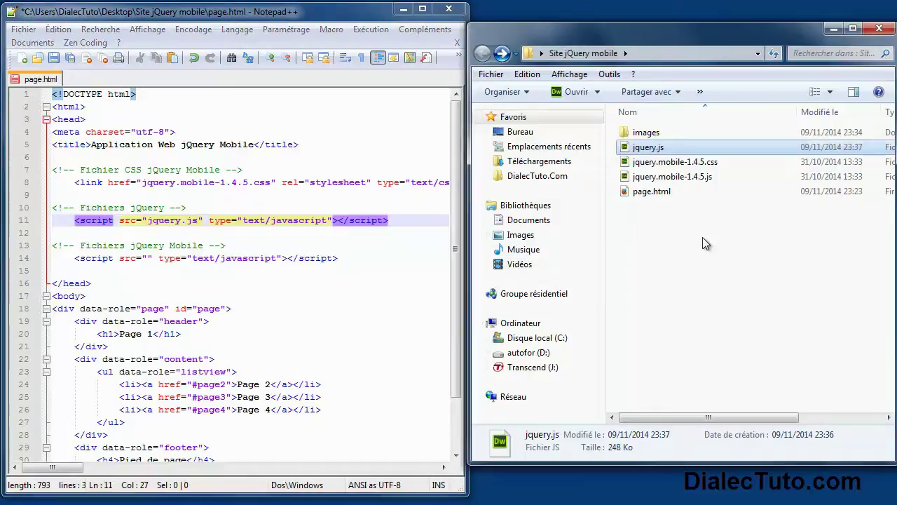
Copy the file name jquery.mobile-1.4.5.js into the src of the script under "Fichiers jQuery Mobile", and save page.html
click(678, 176)
drag(79, 245, 203, 245)
click(678, 178)
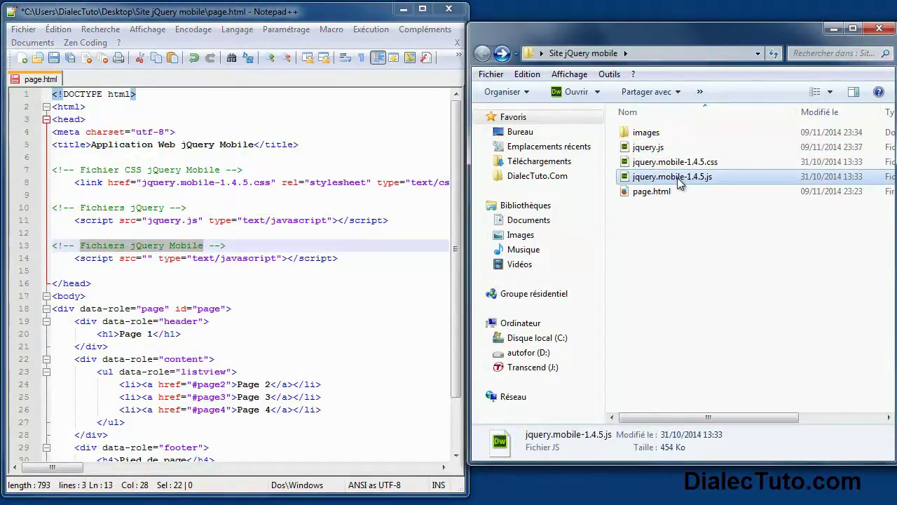
click(703, 178)
key(ctrl+a)
key(ctrl+c)
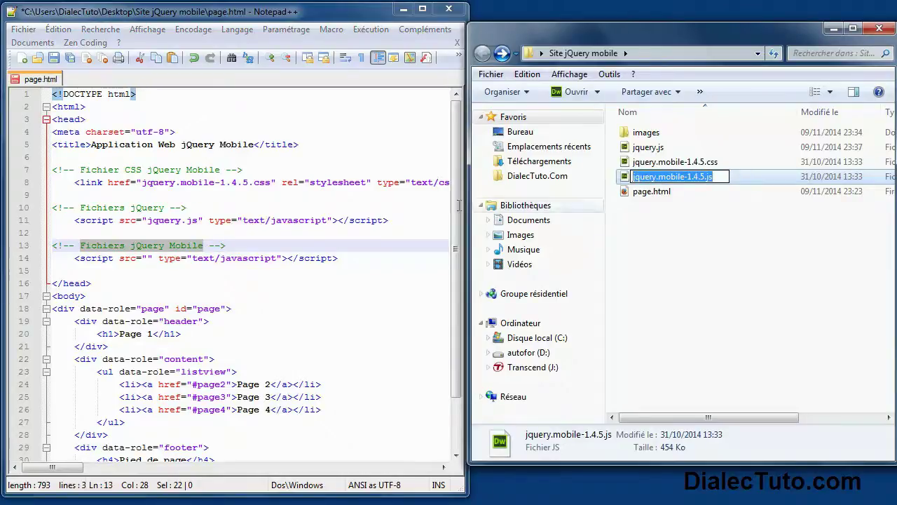
click(149, 257)
key(ctrl+v)
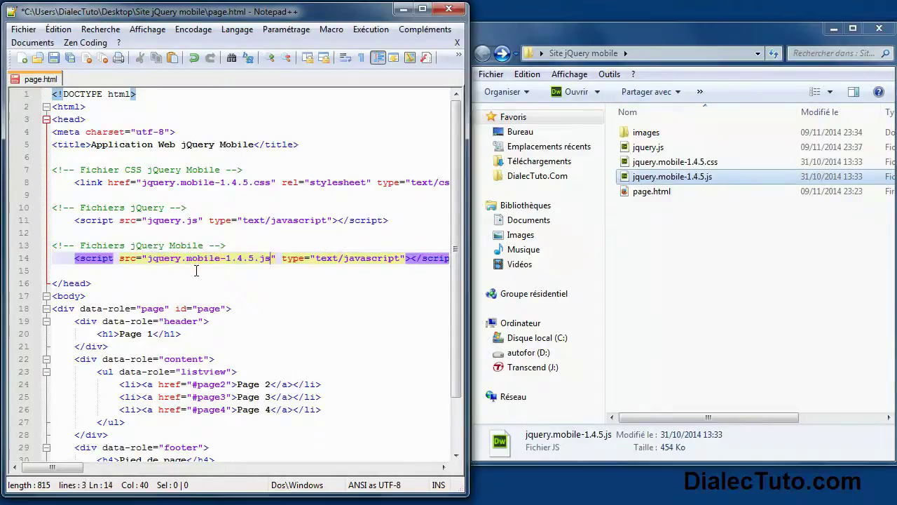
click(70, 57)
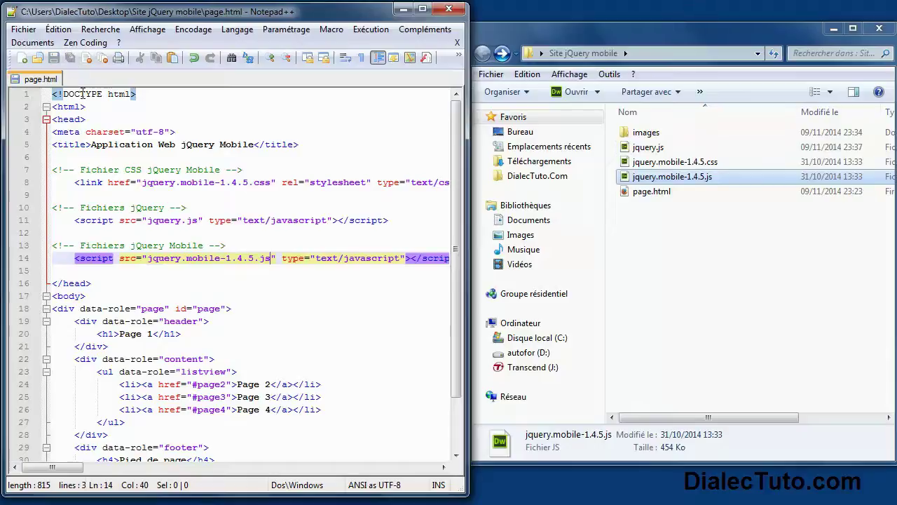
Launch page.html in Chrome to preview the site, and minimize the site folder window after showing its files
click(371, 28)
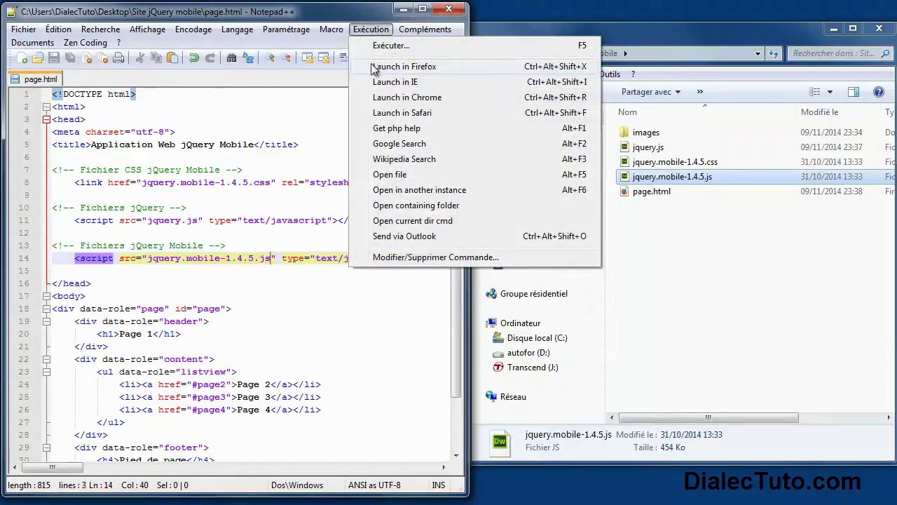
click(436, 101)
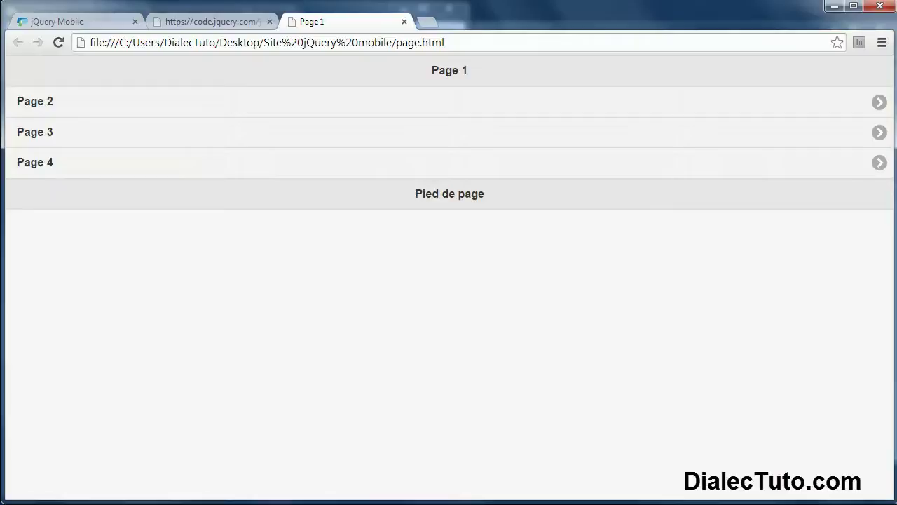
key(alt+Tab)
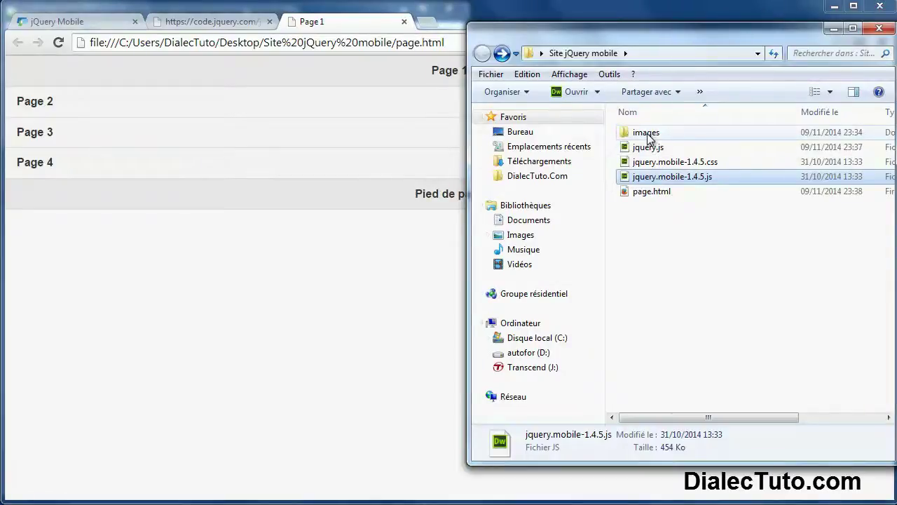
click(832, 29)
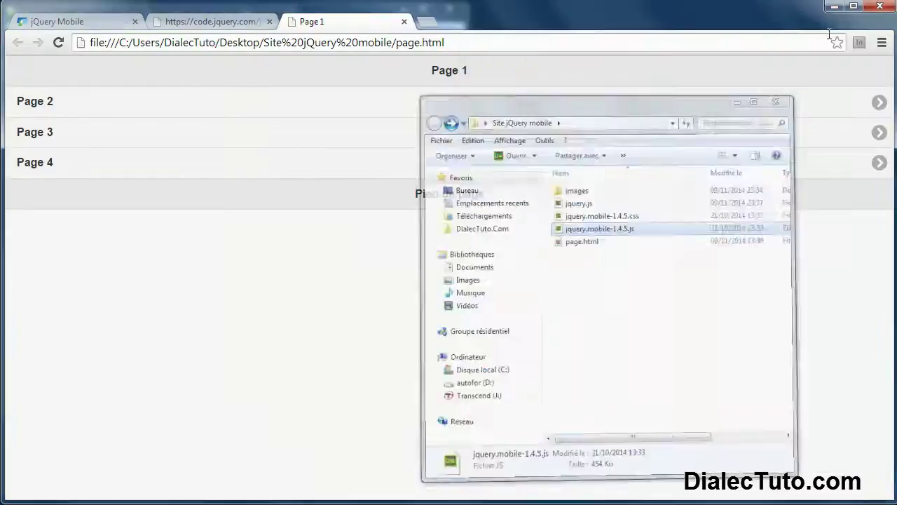